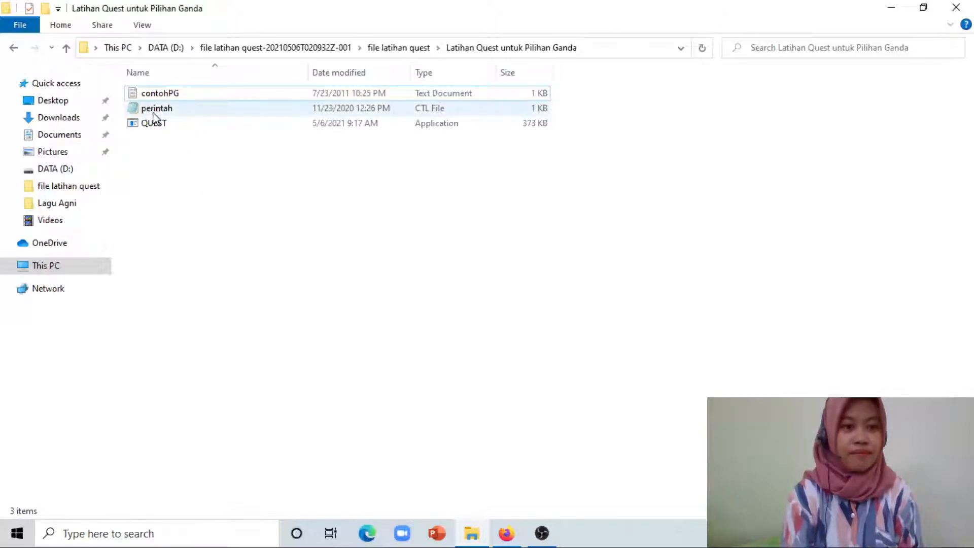
- Open the contohPG text file and examine the respondent number column, going down the rows and back to the first
{"action": "double_click", "coordinate": [146, 94]}
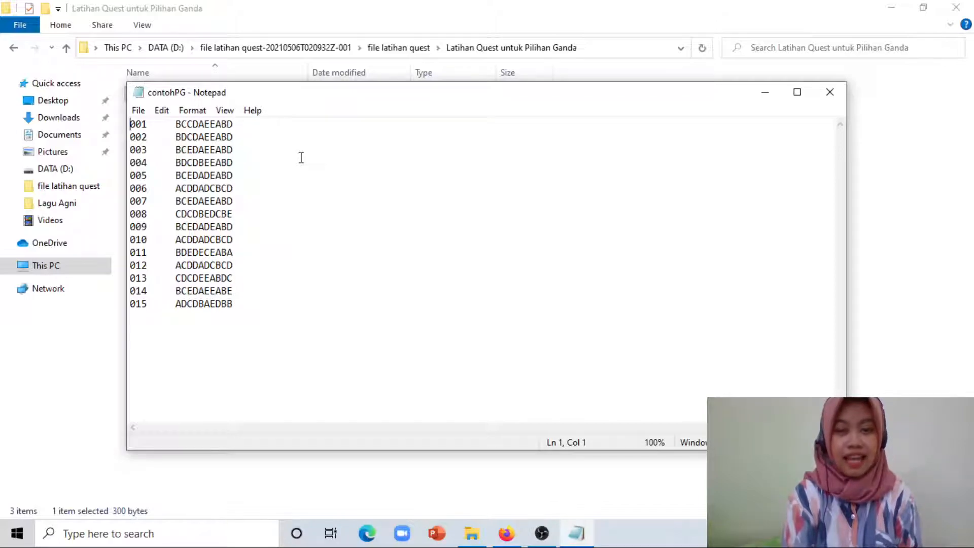
{"action": "key", "text": "ctrl+a"}
{"action": "left_click", "coordinate": [147, 126]}
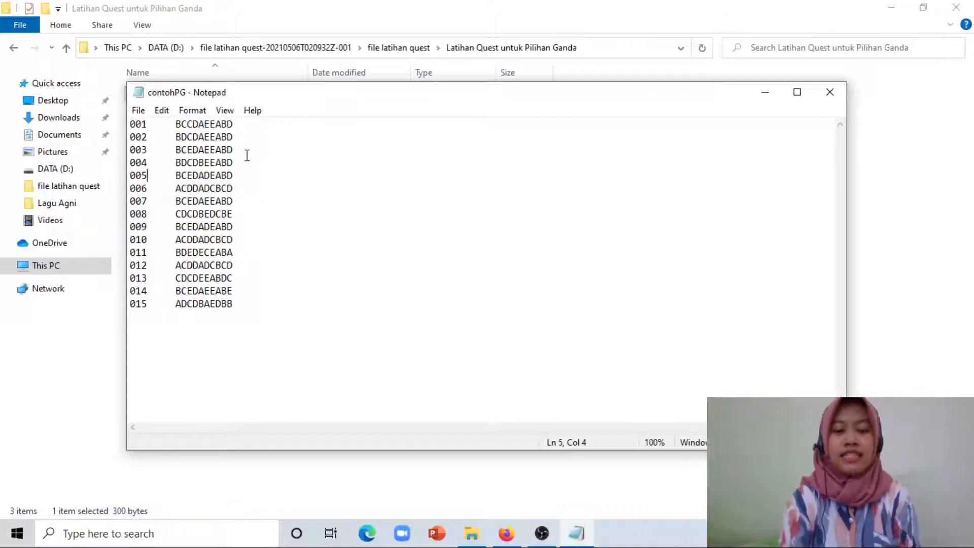
{"action": "key", "text": "Down"}
{"action": "key", "text": "Down"}
{"action": "key", "text": "Down"}
{"action": "key", "text": "Down"}
{"action": "key", "text": "Down"}
{"action": "key", "text": "Down"}
{"action": "key", "text": "Down"}
{"action": "key", "text": "Down"}
{"action": "key", "text": "Down"}
{"action": "key", "text": "Down"}
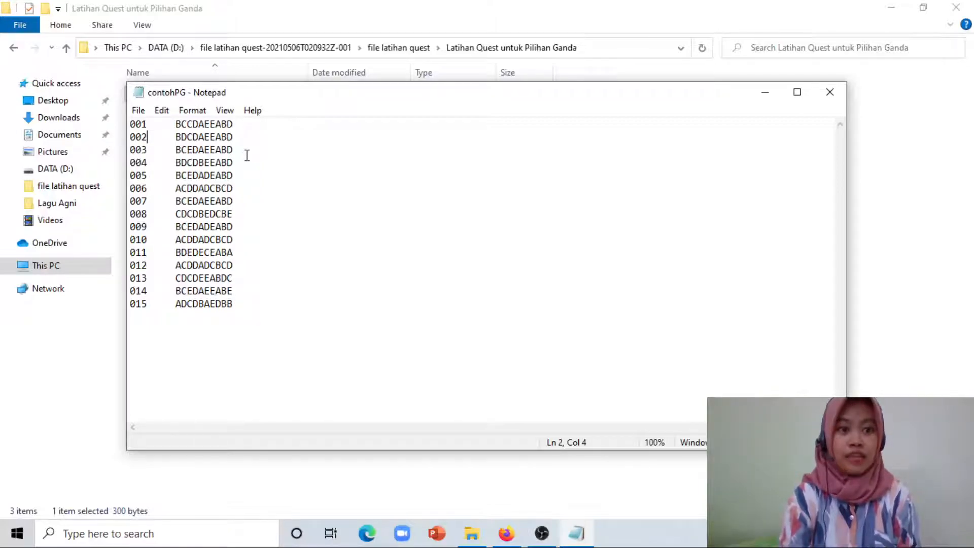
{"action": "key", "text": "Down"}
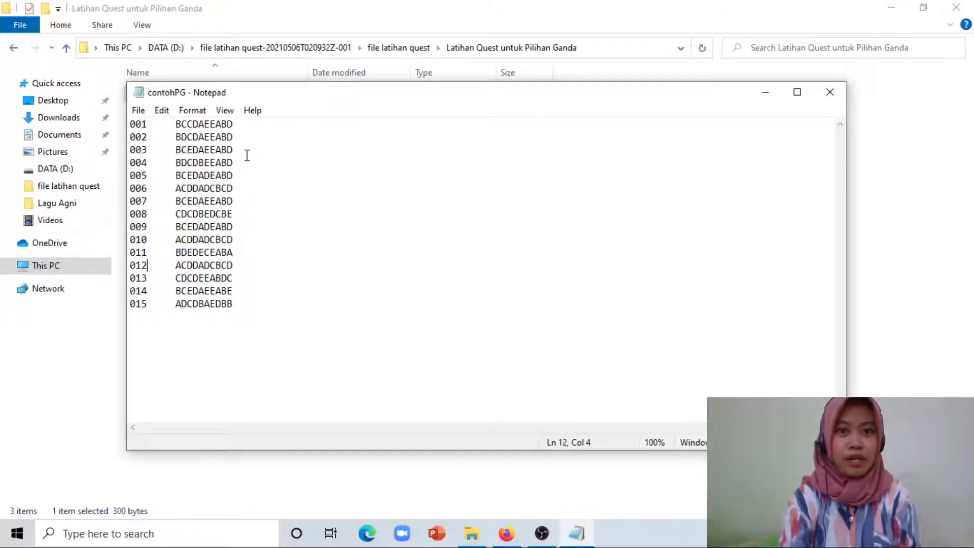
{"action": "key", "text": "Up"}
{"action": "key", "text": "Up"}
{"action": "key", "text": "Up"}
{"action": "key", "text": "Up"}
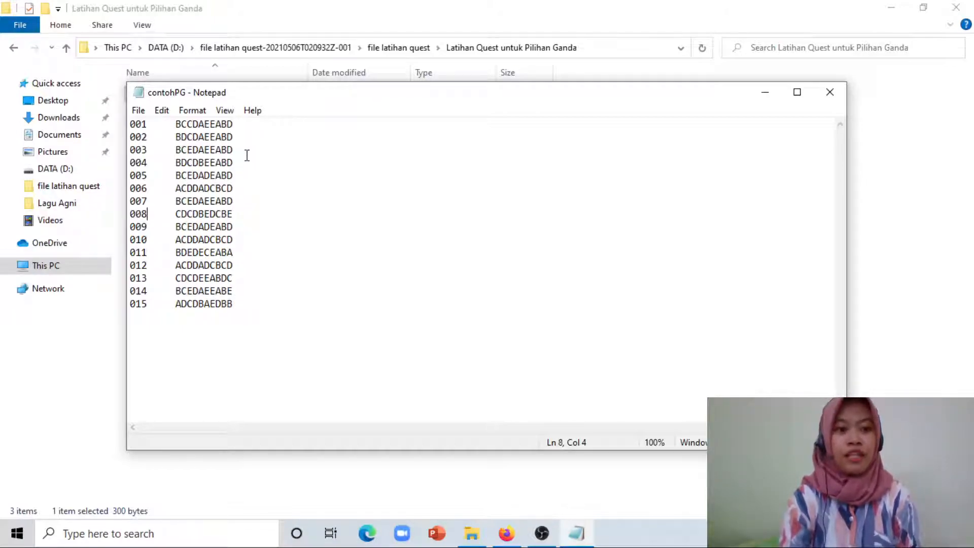
{"action": "key", "text": "Up"}
{"action": "key", "text": "Up"}
{"action": "key", "text": "Up"}
{"action": "key", "text": "Up"}
{"action": "key", "text": "Up"}
{"action": "key", "text": "Up"}
{"action": "key", "text": "Up"}
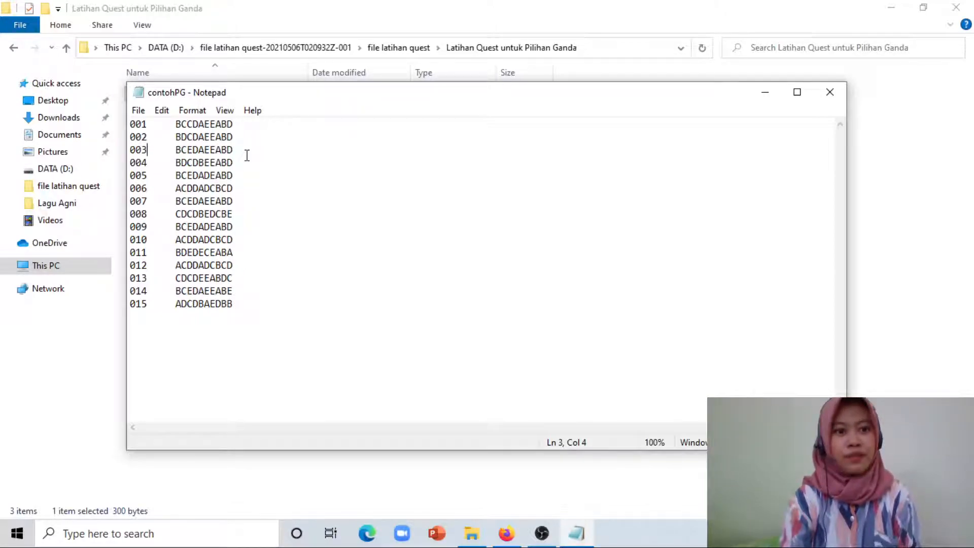
- Examine the answer string of respondent 001 character by character, from its starting column to its end, and close contohPG
{"action": "key", "text": "Right"}
{"action": "key", "text": "Right"}
{"action": "key", "text": "Right"}
{"action": "key", "text": "Right"}
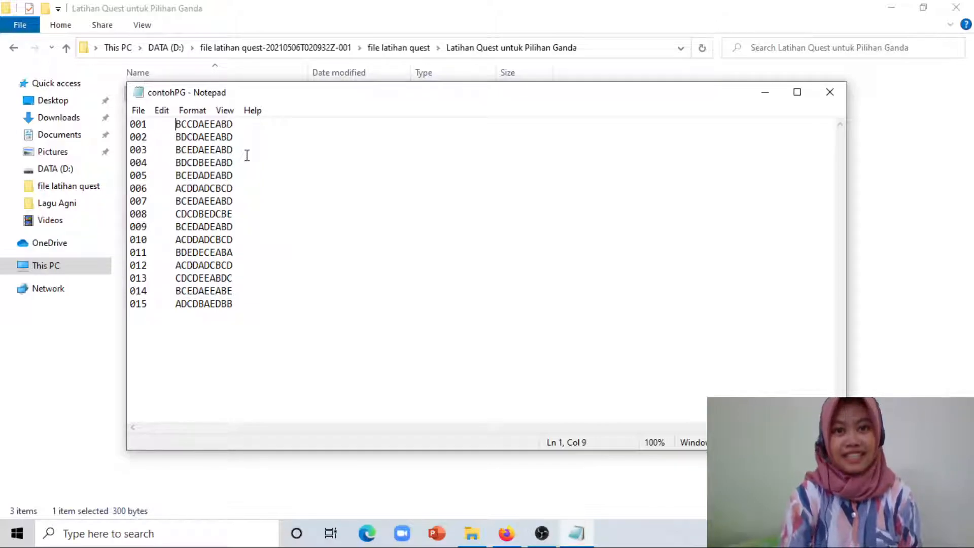
{"action": "key", "text": "Right"}
{"action": "key", "text": "Right"}
{"action": "key", "text": "Right"}
{"action": "key", "text": "Right"}
{"action": "key", "text": "Right"}
{"action": "key", "text": "Right"}
{"action": "key", "text": "Right"}
{"action": "key", "text": "Right"}
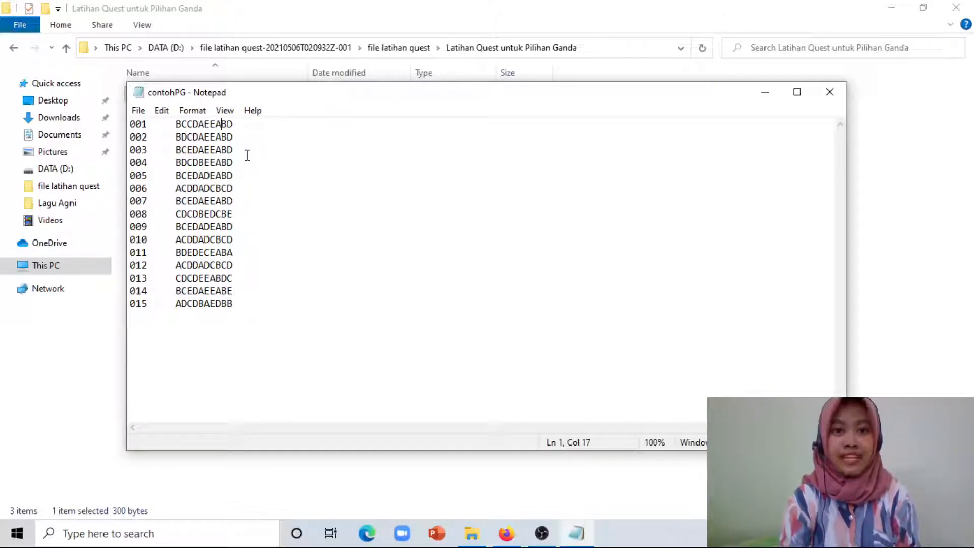
{"action": "key", "text": "Left"}
{"action": "key", "text": "Left"}
{"action": "key", "text": "Left"}
{"action": "key", "text": "Left"}
{"action": "key", "text": "Left"}
{"action": "key", "text": "Left"}
{"action": "key", "text": "Left"}
{"action": "key", "text": "Left"}
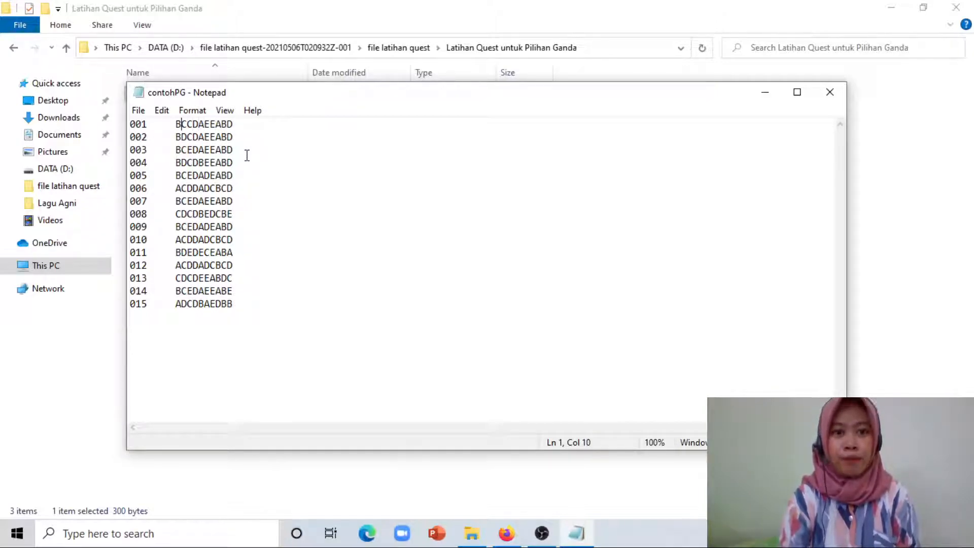
{"action": "key", "text": "Right"}
{"action": "key", "text": "Right"}
{"action": "key", "text": "Right"}
{"action": "key", "text": "Right"}
{"action": "key", "text": "Right"}
{"action": "key", "text": "Right"}
{"action": "key", "text": "Right"}
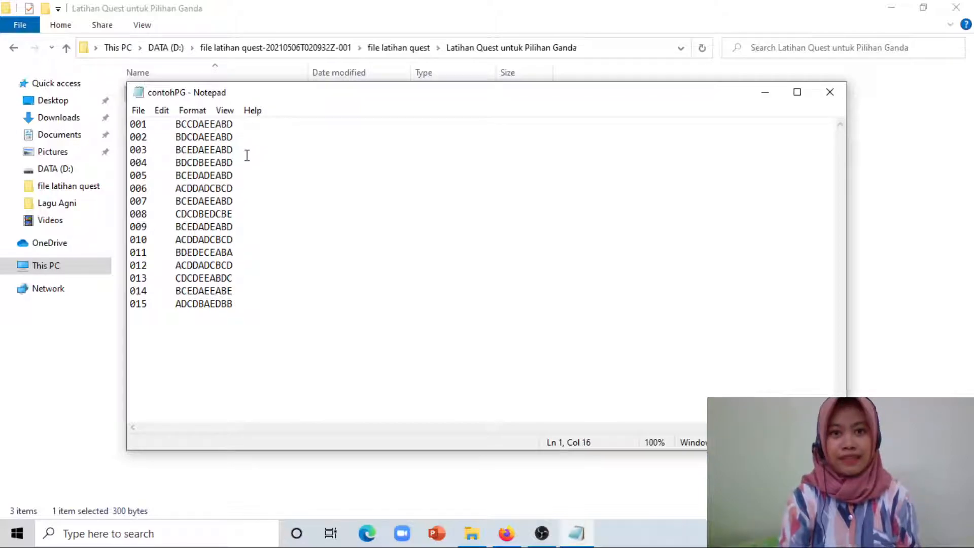
{"action": "key", "text": "alt+F4"}
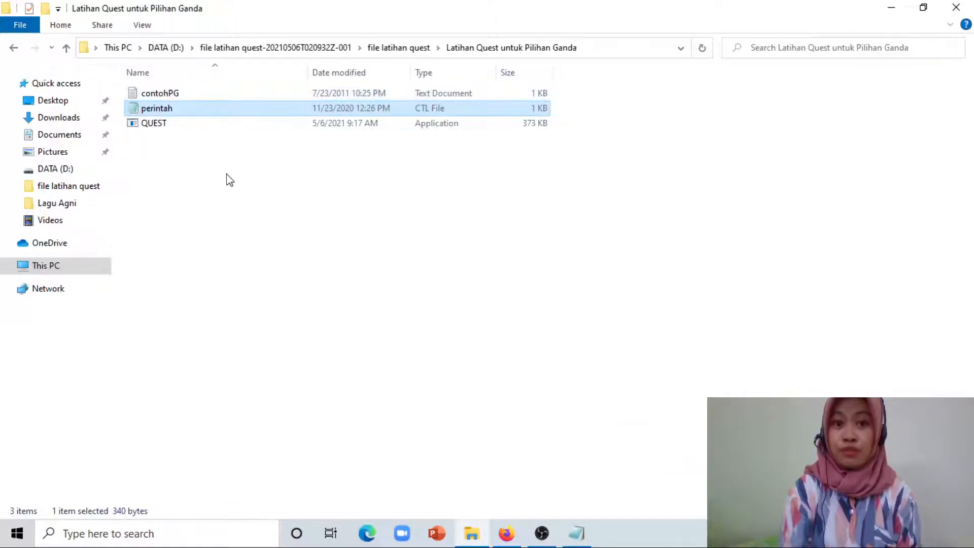
- Open the perintah control file and examine its title line and the start of the data file name
{"action": "double_click", "coordinate": [158, 108]}
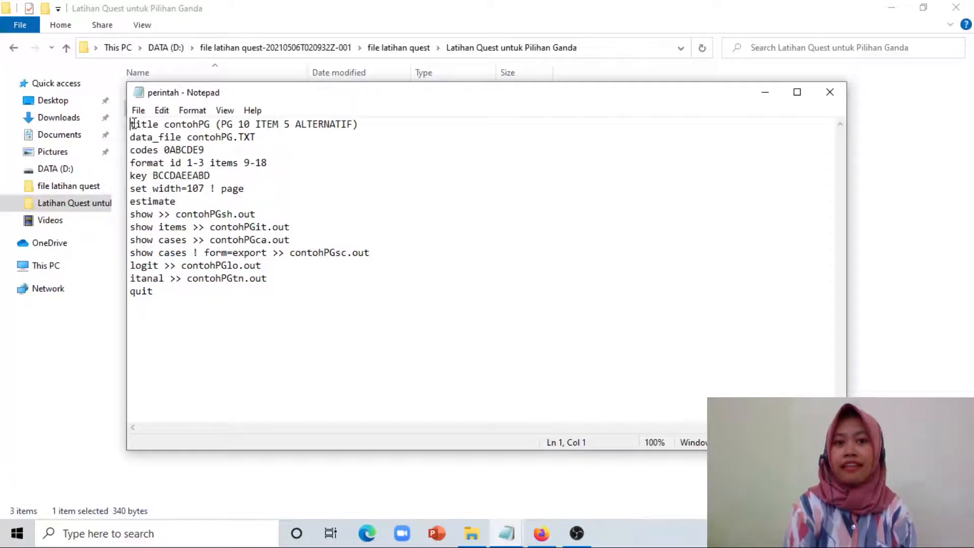
{"action": "left_click_drag", "start_coordinate": [133, 124], "coordinate": [206, 127]}
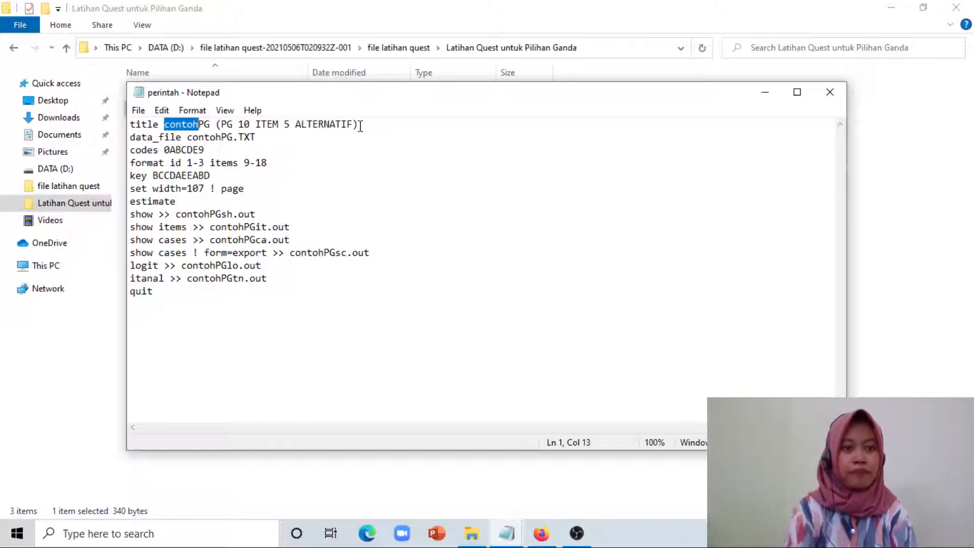
{"action": "left_click", "coordinate": [185, 138]}
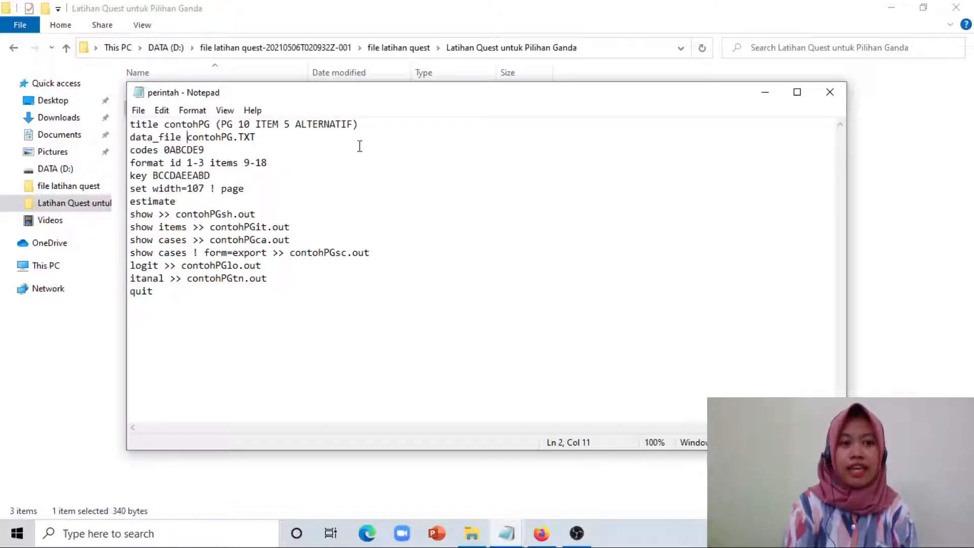
- Open contohPG to compare its file name with the data_file line, and return to the perintah file in front of it
{"action": "left_click_drag", "start_coordinate": [341, 95], "coordinate": [341, 179]}
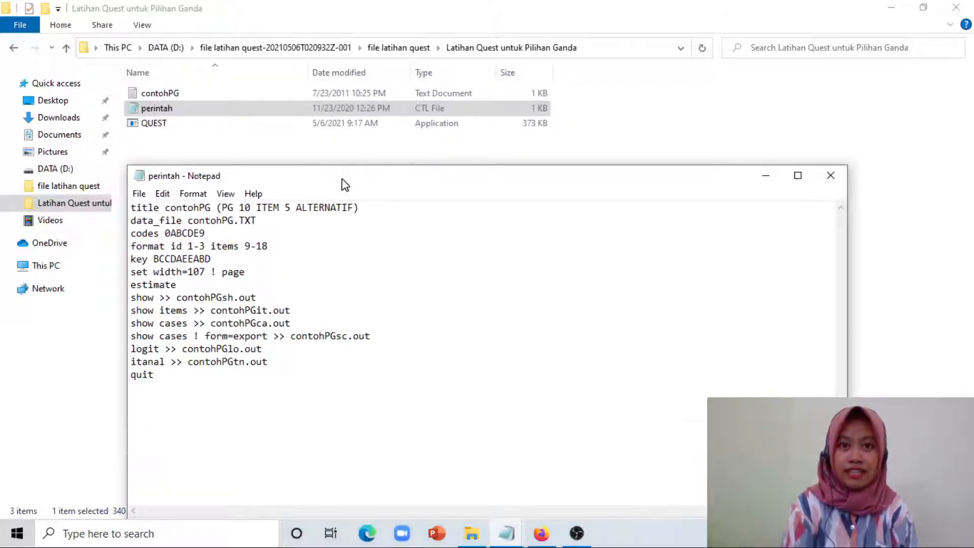
{"action": "left_click", "coordinate": [195, 95]}
{"action": "double_click", "coordinate": [195, 95]}
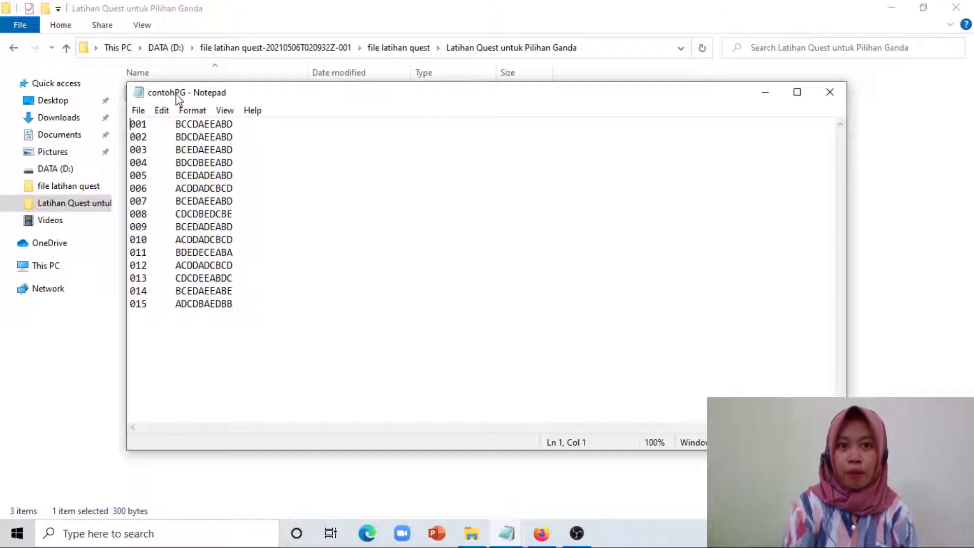
{"action": "left_click", "coordinate": [506, 532]}
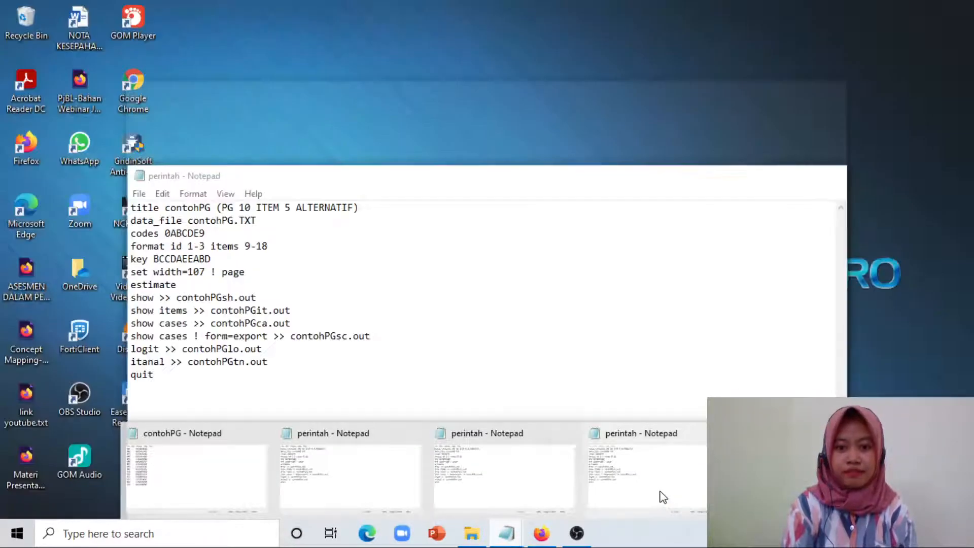
{"action": "left_click", "coordinate": [660, 495]}
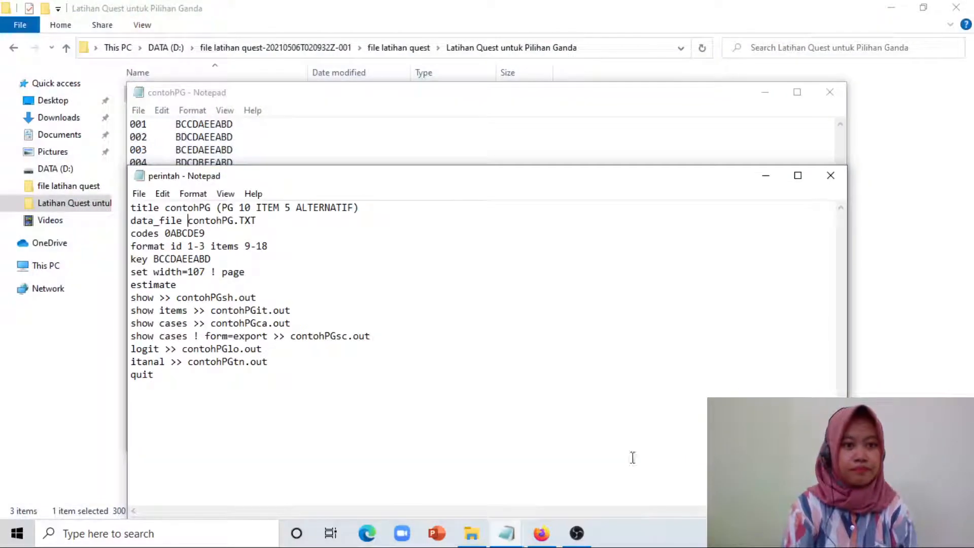
{"action": "left_click_drag", "start_coordinate": [312, 176], "coordinate": [285, 85]}
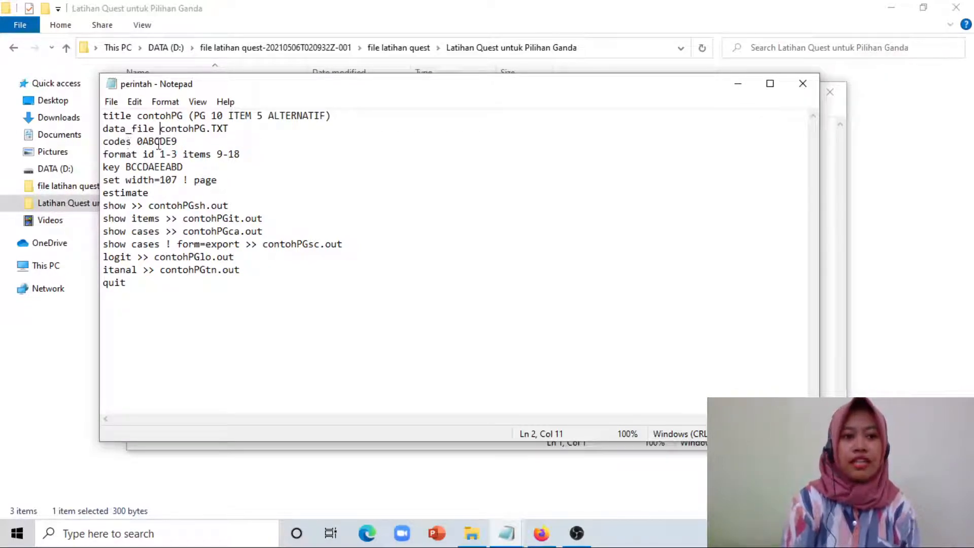
- Examine the codes line of perintah character by character, from the leading 0 through the answer letters to the 9
{"action": "left_click", "coordinate": [192, 145]}
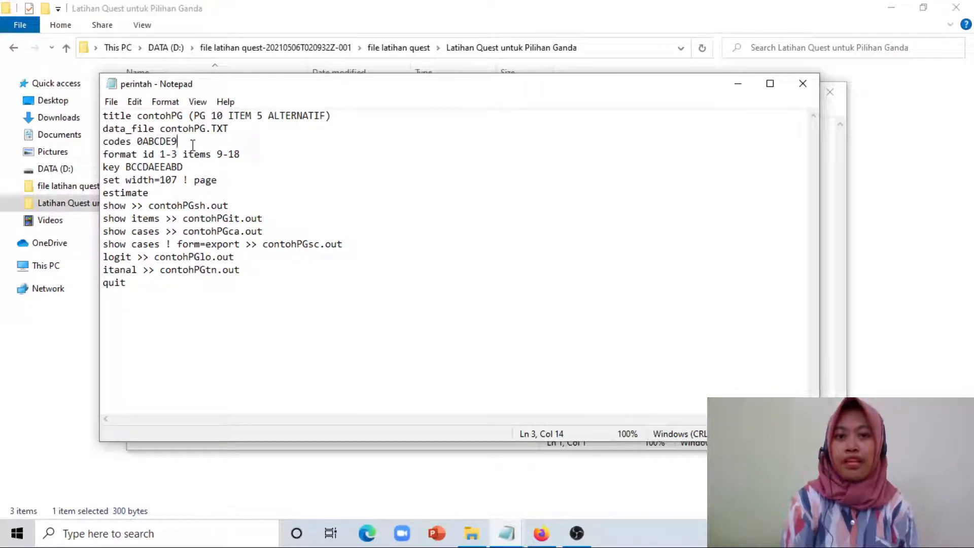
{"action": "key", "text": "Left"}
{"action": "key", "text": "Left"}
{"action": "key", "text": "Left"}
{"action": "key", "text": "Left"}
{"action": "key", "text": "Left"}
{"action": "key", "text": "Left"}
{"action": "key", "text": "Left"}
{"action": "key", "text": "Left"}
{"action": "key", "text": "Left"}
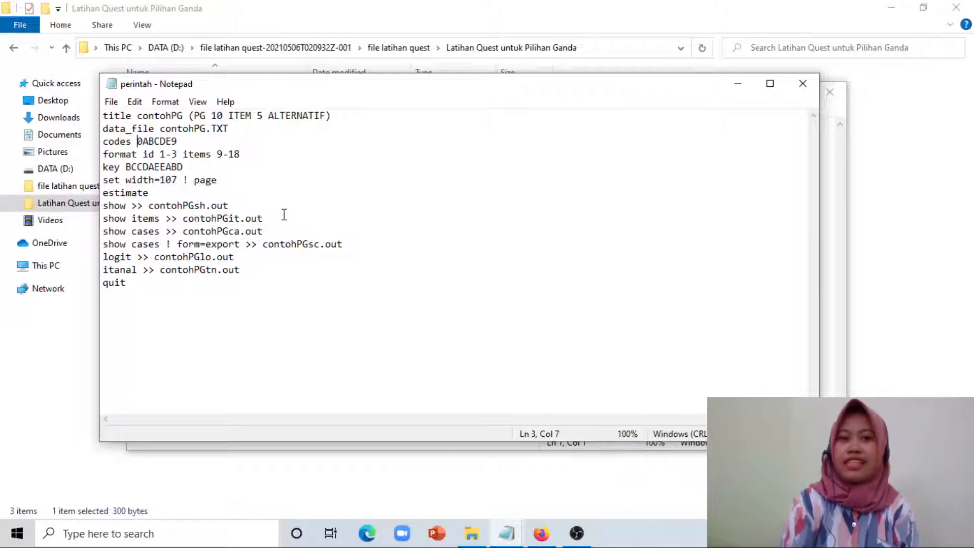
{"action": "key", "text": "Right"}
{"action": "key", "text": "Right"}
{"action": "key", "text": "Right"}
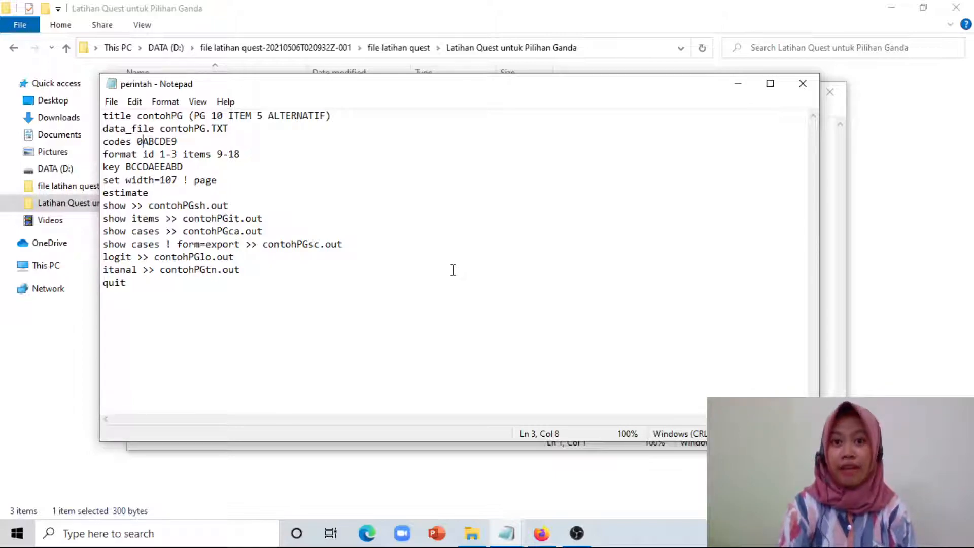
{"action": "key", "text": "Right"}
{"action": "key", "text": "Right"}
{"action": "key", "text": "Right"}
{"action": "key", "text": "Right"}
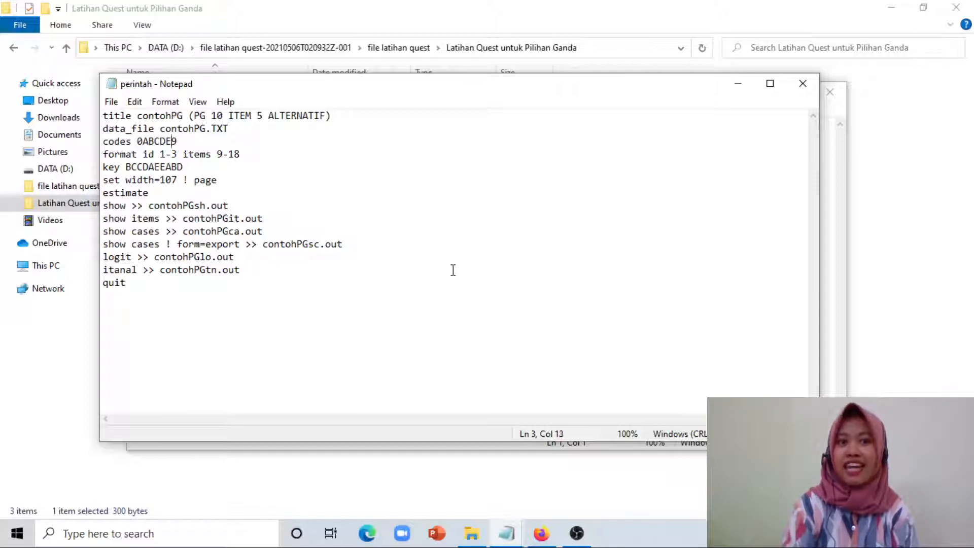
{"action": "key", "text": "Right"}
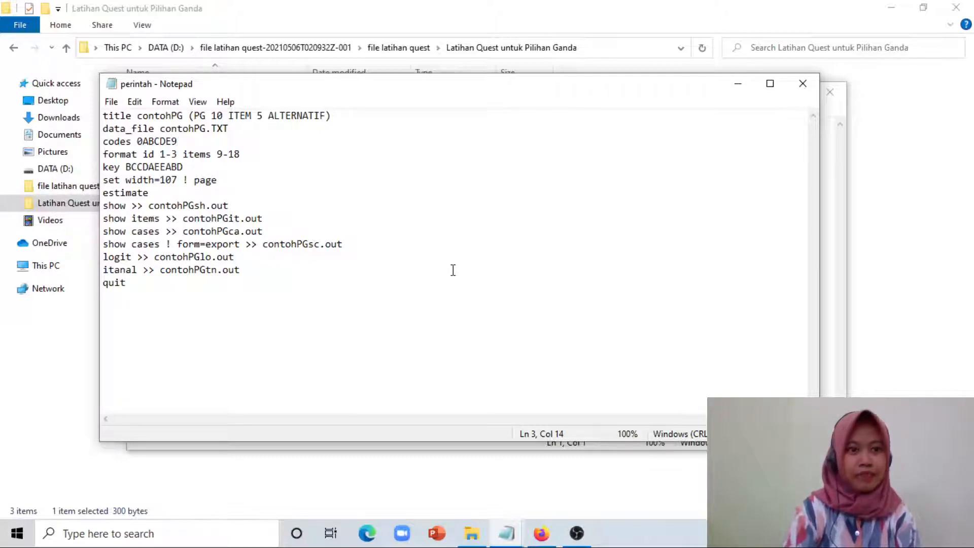
- Examine the format line of perintah, highlighting the word "format" and placing the cursor after "id"
{"action": "key", "text": "Right"}
{"action": "key", "text": "Right"}
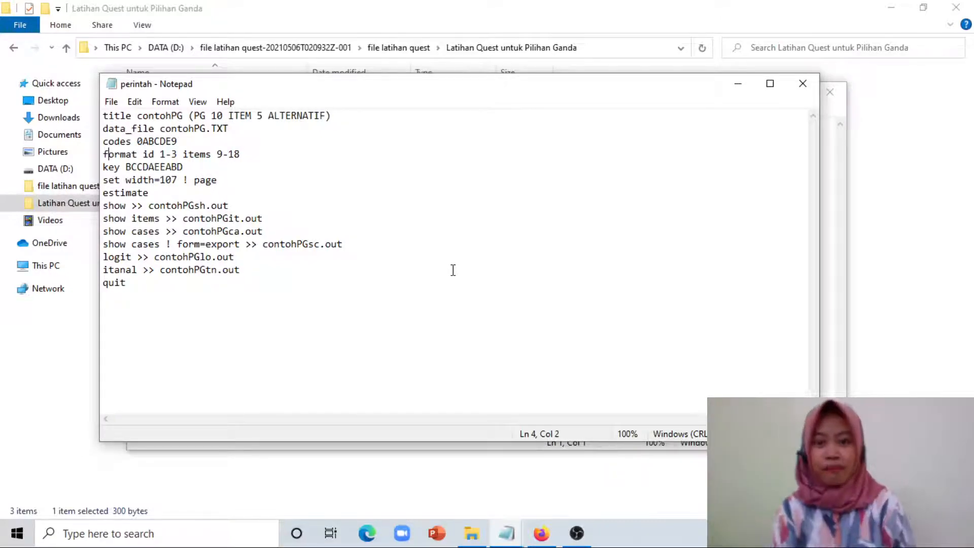
{"action": "key", "text": "Right"}
{"action": "key", "text": "Right"}
{"action": "key", "text": "Right"}
{"action": "key", "text": "Right"}
{"action": "key", "text": "Right"}
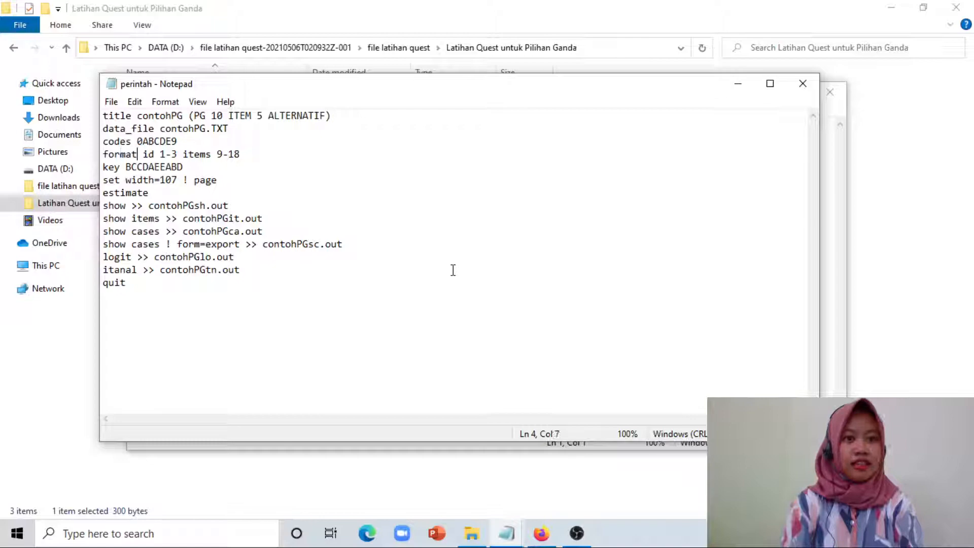
{"action": "left_click_drag", "start_coordinate": [103, 155], "coordinate": [141, 155]}
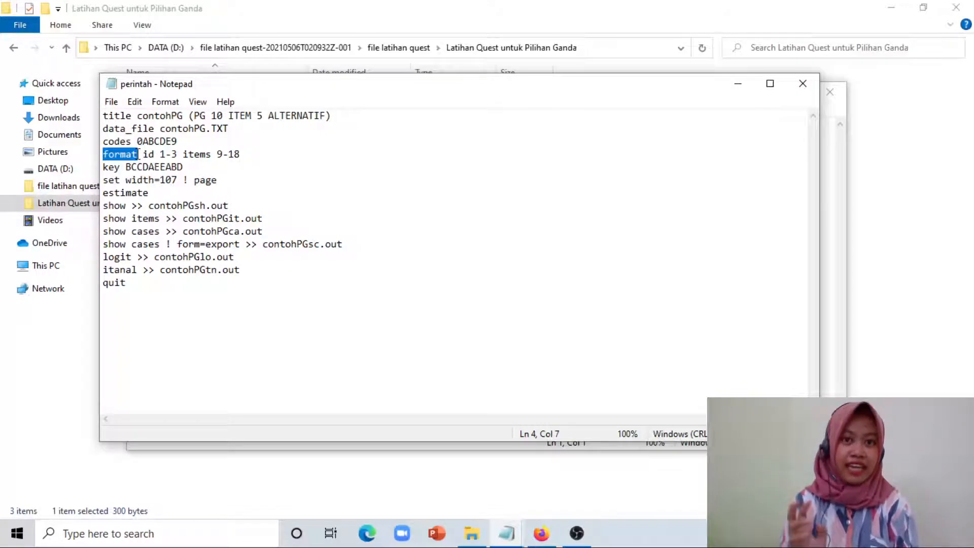
{"action": "left_click", "coordinate": [143, 155]}
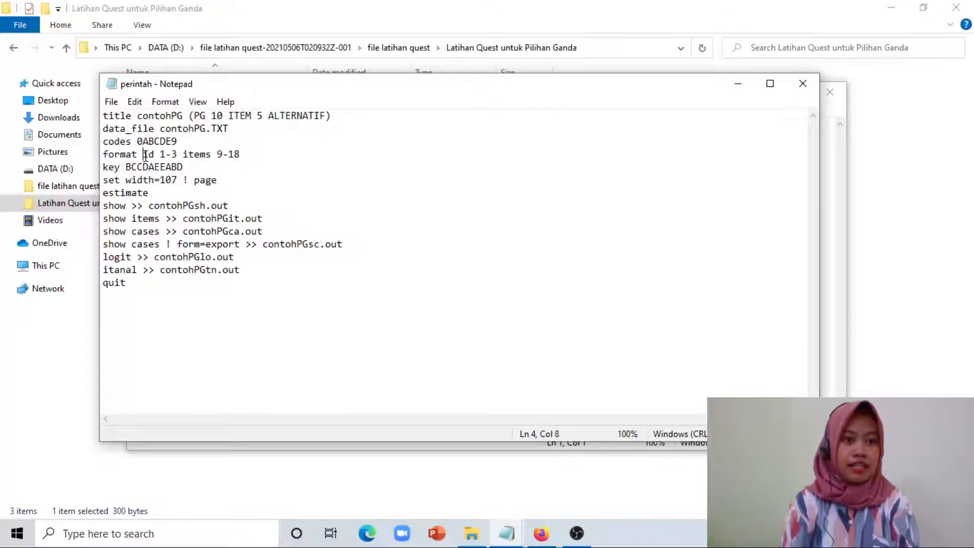
{"action": "left_click", "coordinate": [136, 156]}
{"action": "key", "text": "Right"}
{"action": "key", "text": "Right"}
{"action": "key", "text": "Right"}
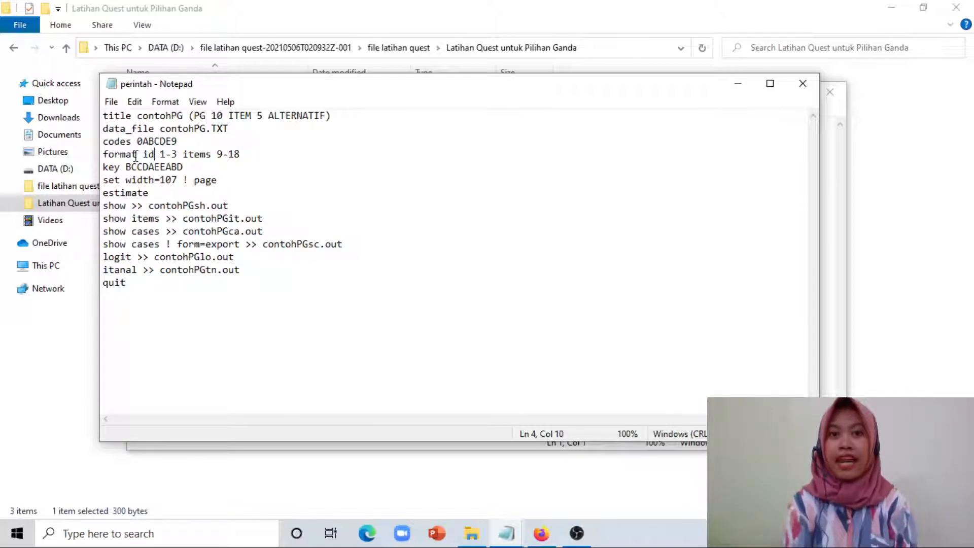
- Uncover the contohPG data by moving perintah lower, and highlight the respondent number 001 in the first row
{"action": "left_click_drag", "start_coordinate": [543, 87], "coordinate": [537, 185]}
{"action": "left_click", "coordinate": [466, 122]}
{"action": "left_click", "coordinate": [465, 123]}
{"action": "left_click", "coordinate": [158, 124]}
{"action": "left_click", "coordinate": [132, 125]}
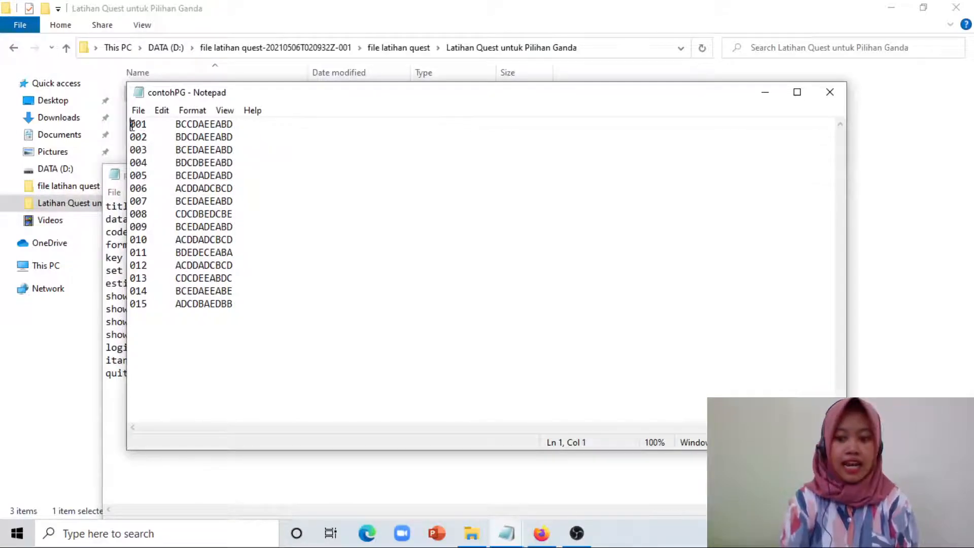
{"action": "key", "text": "Right"}
{"action": "key", "text": "Right"}
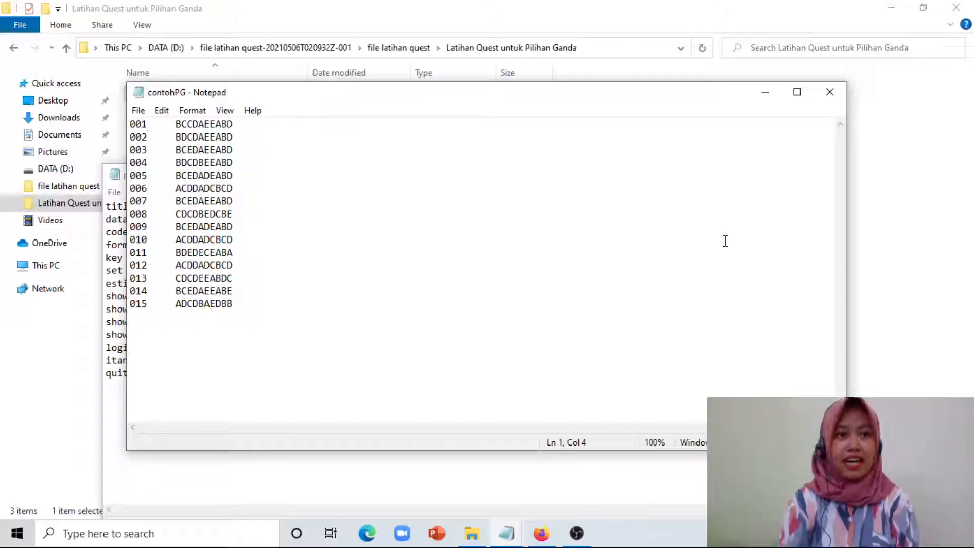
{"action": "double_click", "coordinate": [147, 125]}
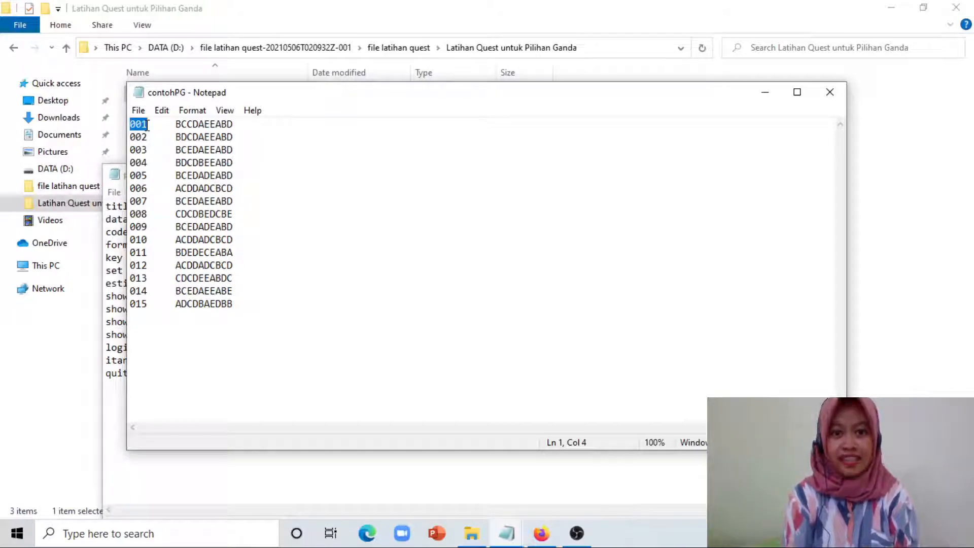
- Return to the perintah file and highlight "id 1-3" in its format line
{"action": "left_click", "coordinate": [115, 175]}
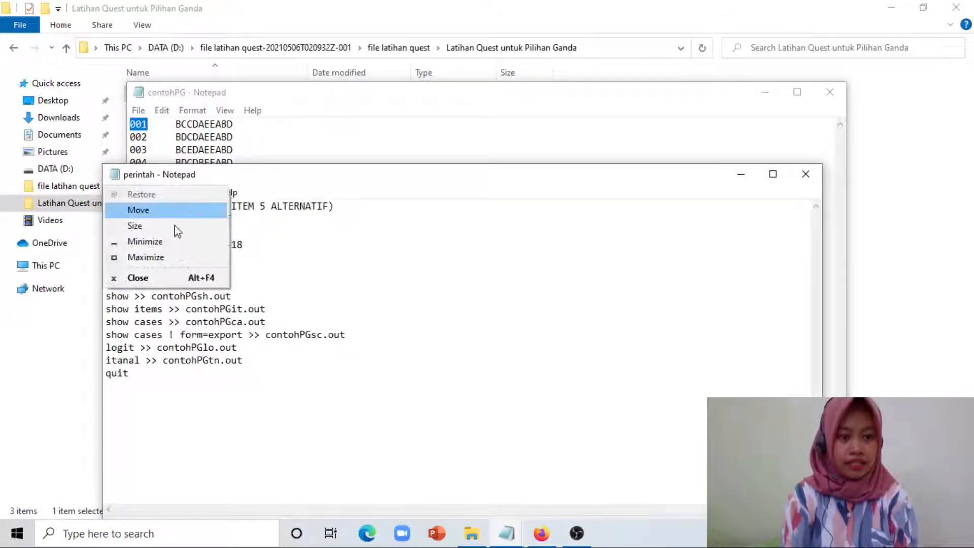
{"action": "left_click", "coordinate": [311, 259]}
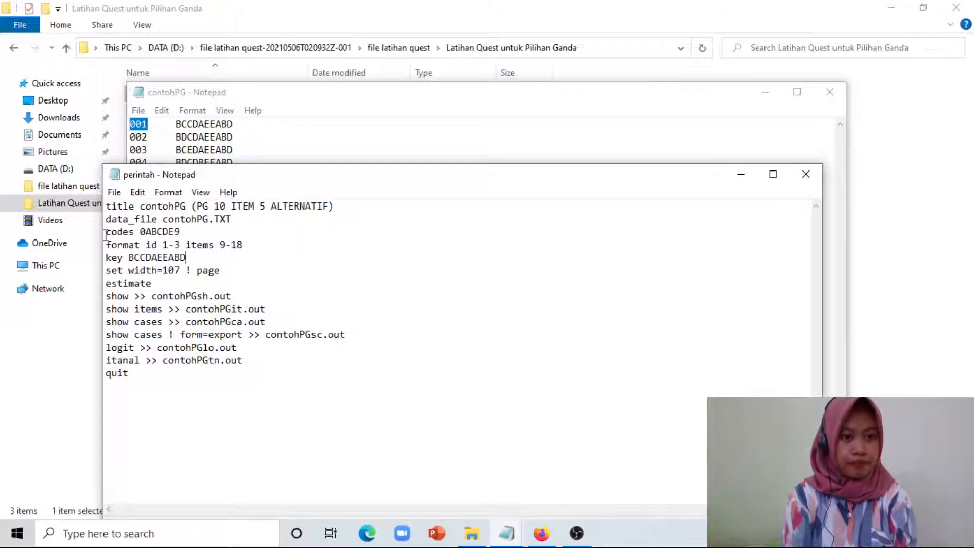
{"action": "left_click_drag", "start_coordinate": [146, 244], "coordinate": [184, 246]}
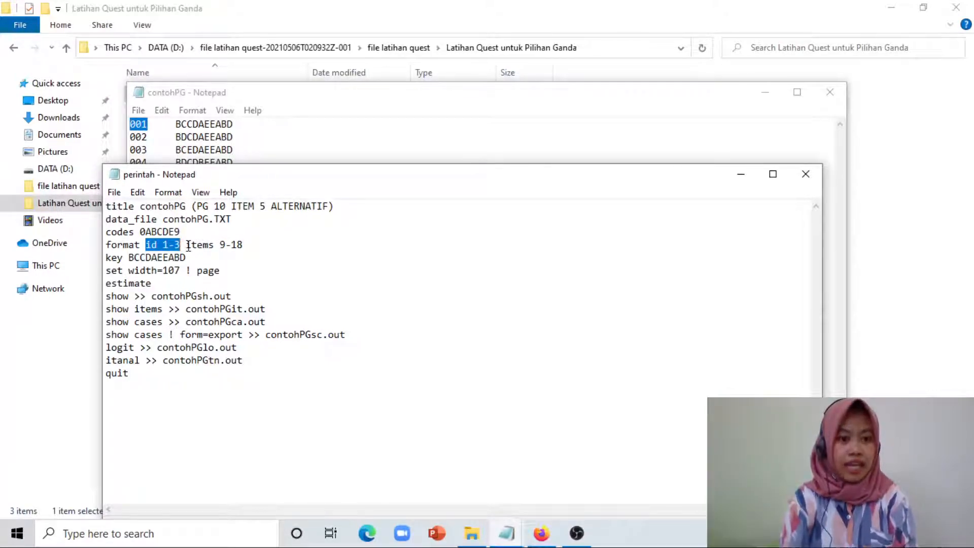
- Place the cursor before "items" in the format line of perintah and trace along the entry
{"action": "left_click", "coordinate": [187, 246]}
{"action": "key", "text": "Right"}
{"action": "key", "text": "Right"}
{"action": "key", "text": "Right"}
{"action": "key", "text": "Right"}
{"action": "key", "text": "Right"}
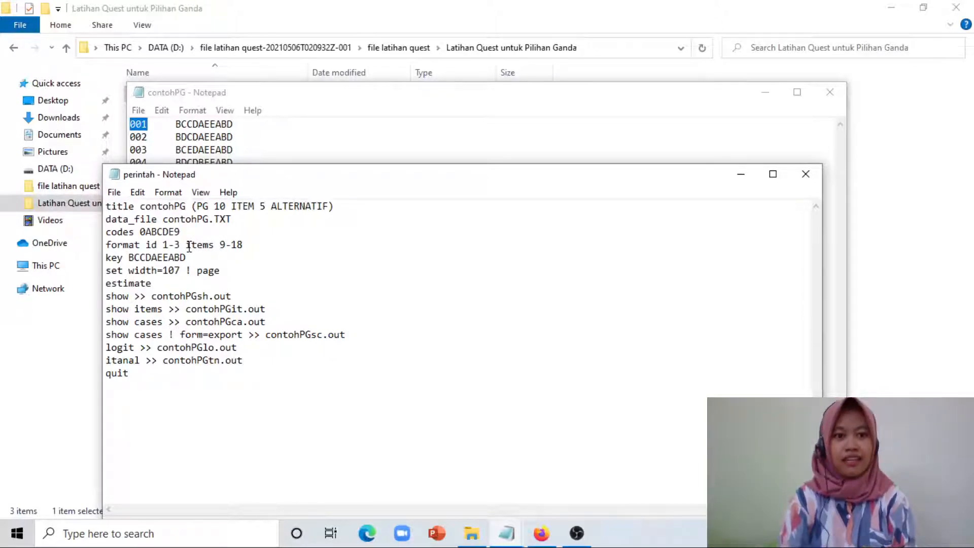
- Switch to contohPG and trace the first row with the cursor, between respondent number 001 and its answers
{"action": "left_click", "coordinate": [283, 129]}
{"action": "left_click", "coordinate": [142, 126]}
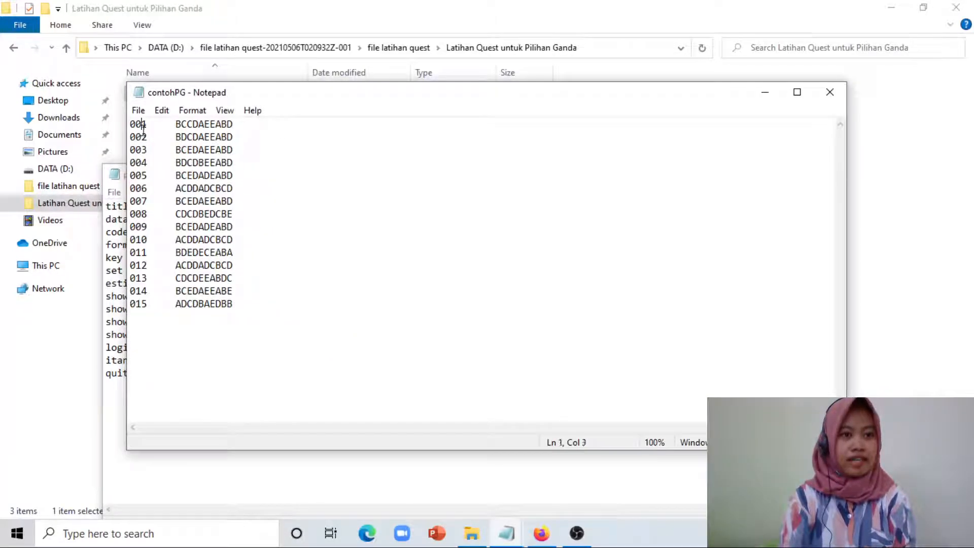
{"action": "key", "text": "Left"}
{"action": "key", "text": "Left"}
{"action": "key", "text": "ctrl+Right"}
{"action": "key", "text": "End"}
{"action": "key", "text": "Left"}
{"action": "key", "text": "Left"}
{"action": "key", "text": "Left"}
{"action": "key", "text": "Left"}
{"action": "key", "text": "ctrl+Left"}
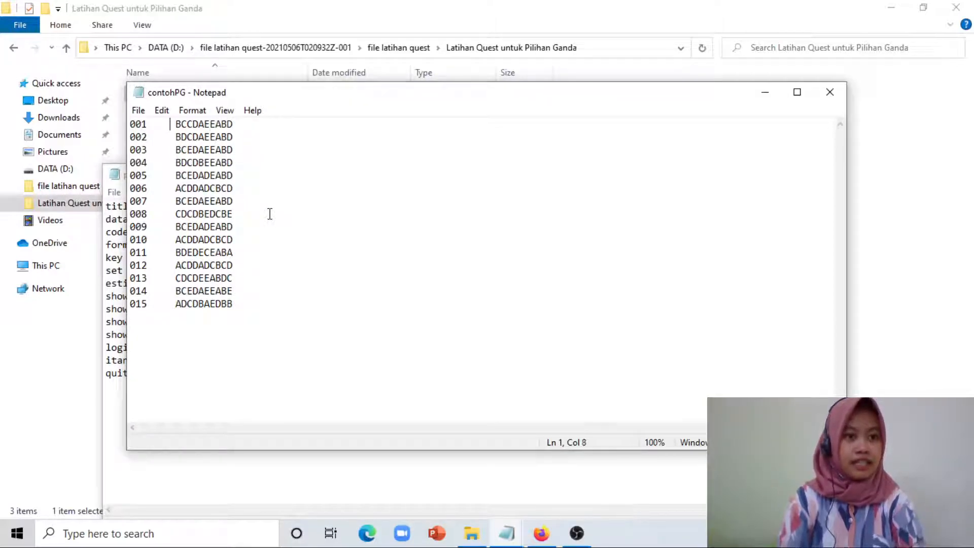
- Highlight the first eight columns of contohPG's first row, from 001 through the blanks before the answers
{"action": "key", "text": "shift+Right"}
{"action": "key", "text": "shift+Right"}
{"action": "key", "text": "shift+Right"}
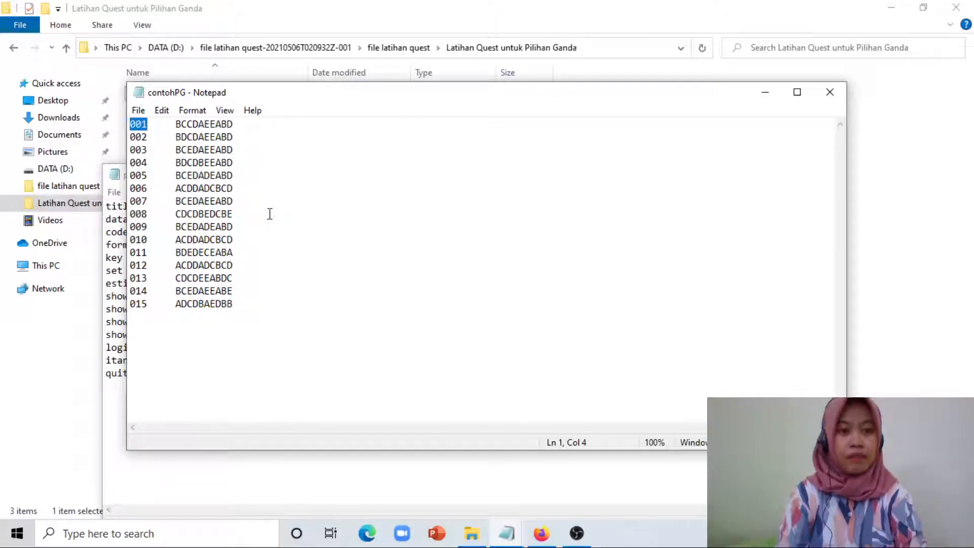
{"action": "key", "text": "shift+Right"}
{"action": "key", "text": "shift+Right"}
{"action": "key", "text": "shift+Right"}
{"action": "key", "text": "shift+Right"}
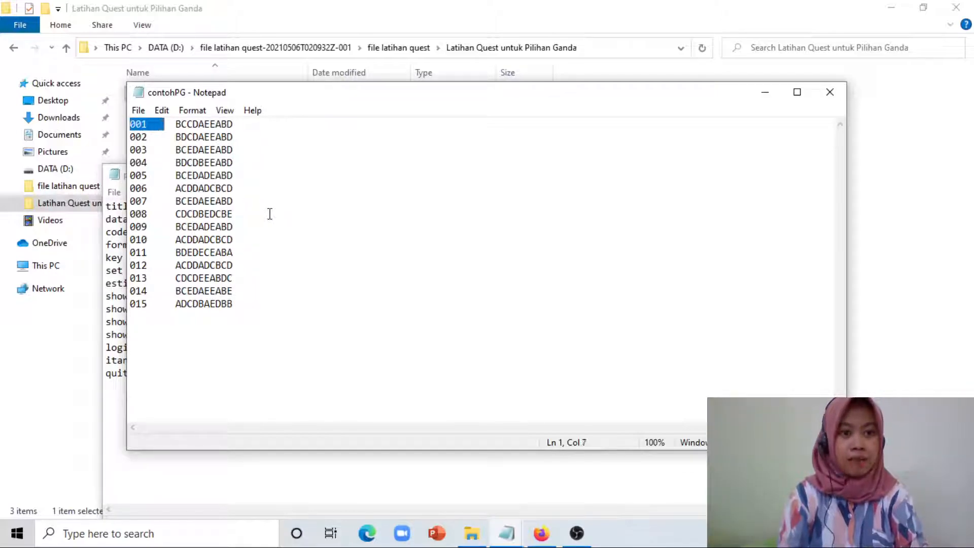
{"action": "key", "text": "shift+Right"}
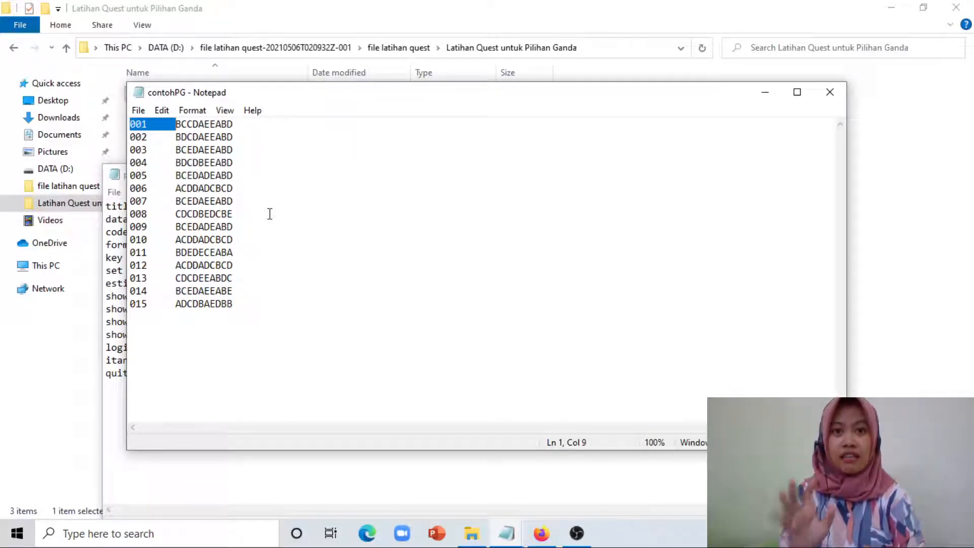
- Extend the highlight across the ten answers in the first row, and highlight the matching "9-18" in perintah's format line
{"action": "key", "text": "shift+Right"}
{"action": "key", "text": "shift+Right"}
{"action": "key", "text": "shift+Right"}
{"action": "key", "text": "shift+Right"}
{"action": "key", "text": "shift+Right"}
{"action": "key", "text": "shift+Right"}
{"action": "key", "text": "shift+Right"}
{"action": "key", "text": "shift+Right"}
{"action": "key", "text": "shift+Right"}
{"action": "key", "text": "shift+Right"}
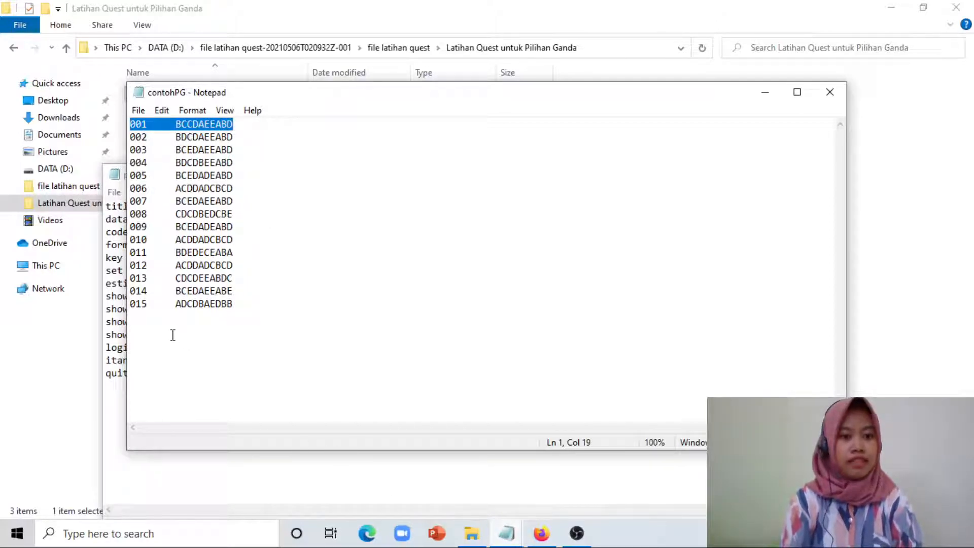
{"action": "left_click", "coordinate": [117, 322]}
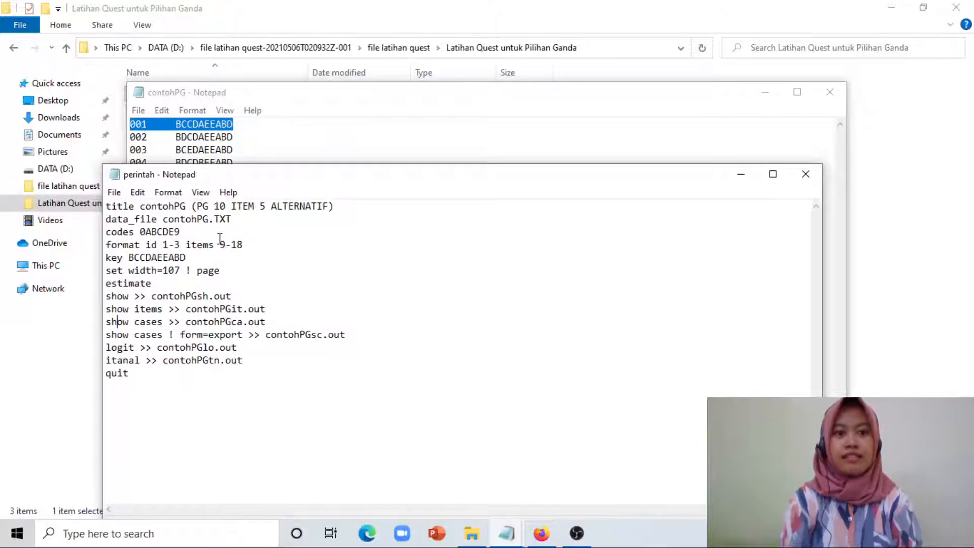
{"action": "left_click_drag", "start_coordinate": [219, 246], "coordinate": [244, 245]}
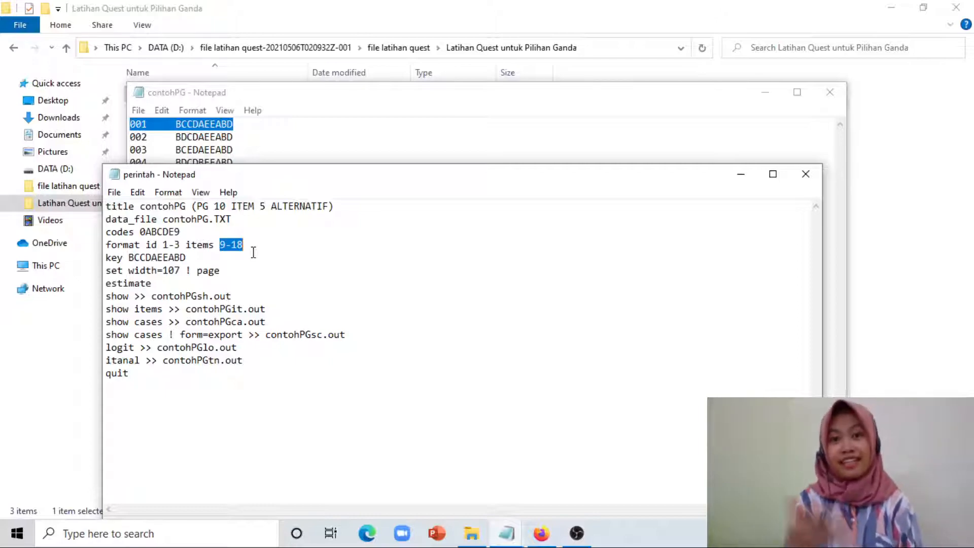
- Examine the key line of perintah, highlighting the whole line and the answers BCCDAEEABD letter by letter
{"action": "left_click", "coordinate": [127, 258]}
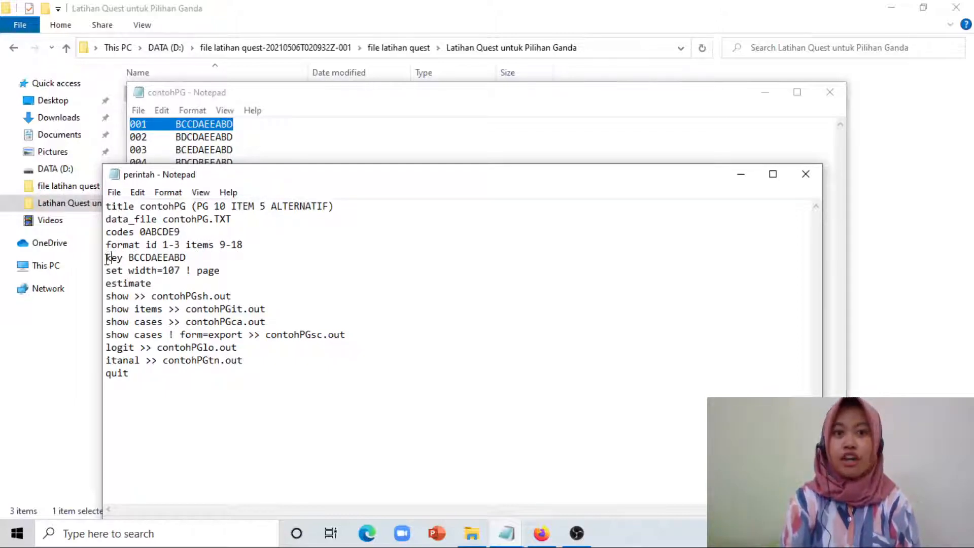
{"action": "left_click_drag", "start_coordinate": [106, 257], "coordinate": [187, 261]}
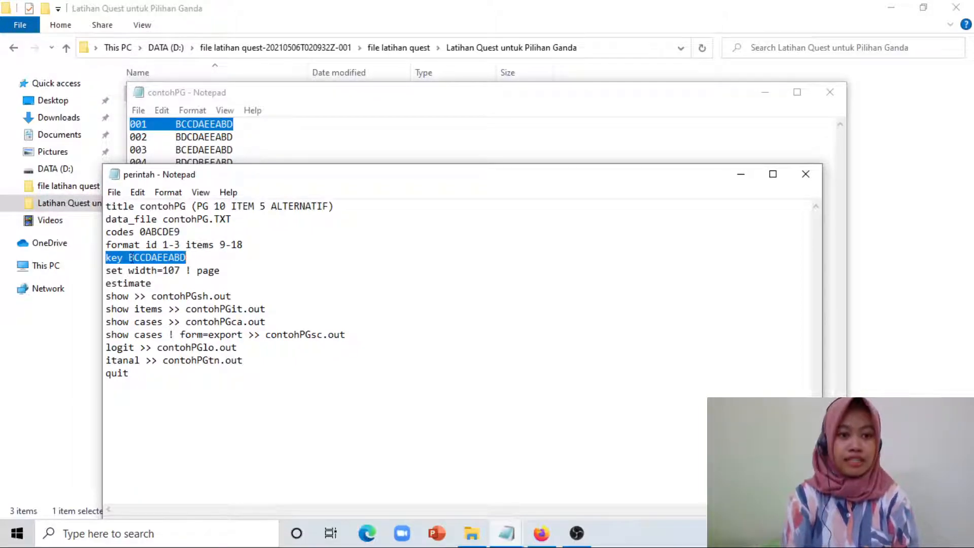
{"action": "left_click", "coordinate": [132, 259]}
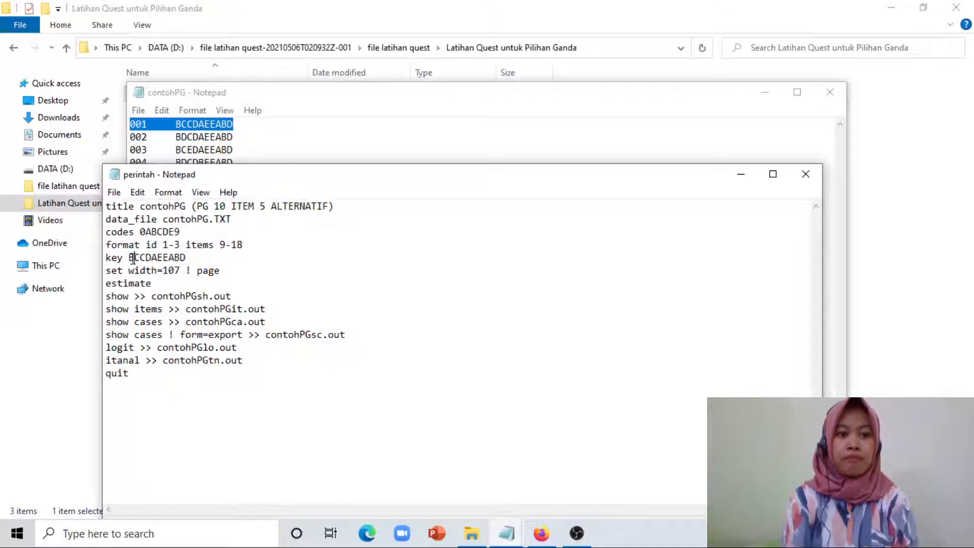
{"action": "key", "text": "shift+Right"}
{"action": "key", "text": "shift+Right"}
{"action": "key", "text": "shift+Right"}
{"action": "key", "text": "shift+Right"}
{"action": "key", "text": "shift+Right"}
{"action": "key", "text": "shift+Right"}
{"action": "key", "text": "shift+Right"}
{"action": "key", "text": "shift+Right"}
{"action": "key", "text": "shift+Right"}
{"action": "key", "text": "shift+Right"}
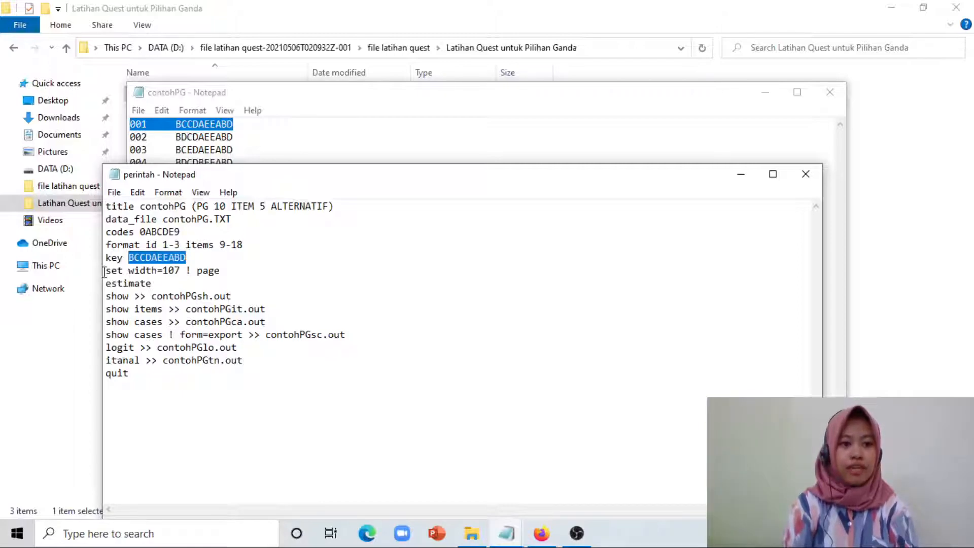
- Highlight the "set width=107 ! page" line and the "estimate" line of perintah
{"action": "left_click_drag", "start_coordinate": [105, 272], "coordinate": [229, 271]}
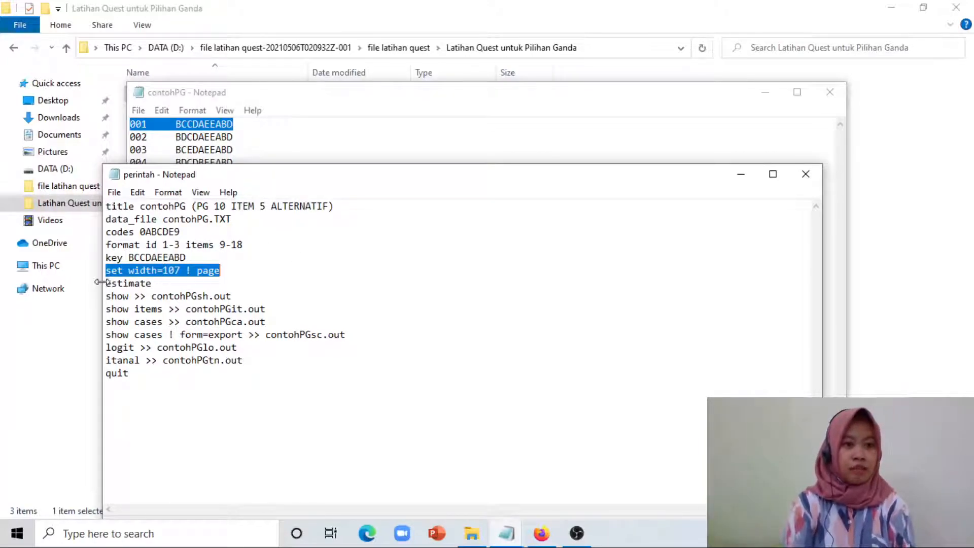
{"action": "left_click_drag", "start_coordinate": [110, 284], "coordinate": [154, 283]}
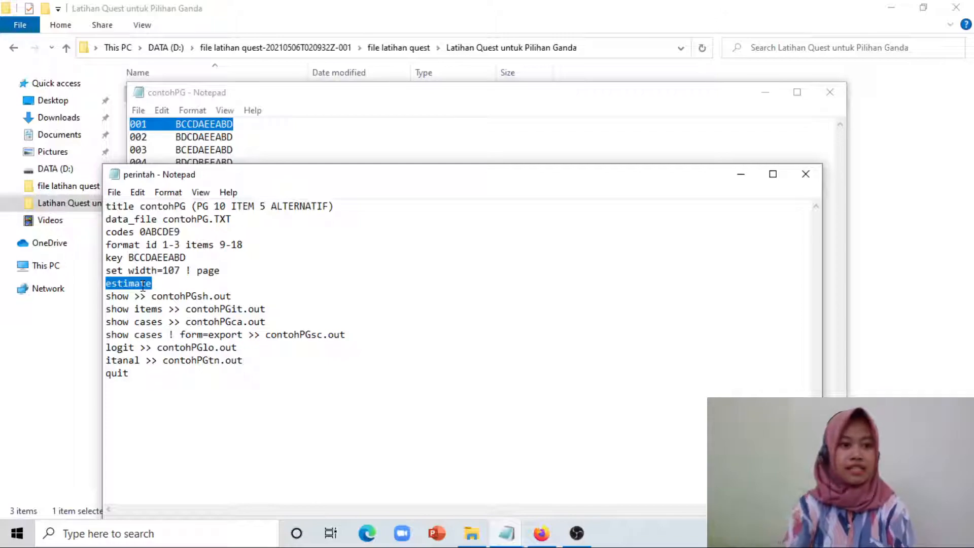
- Highlight the first "show" command and the contohPG part of its output file name contohPGsh.out
{"action": "left_click_drag", "start_coordinate": [106, 297], "coordinate": [131, 298]}
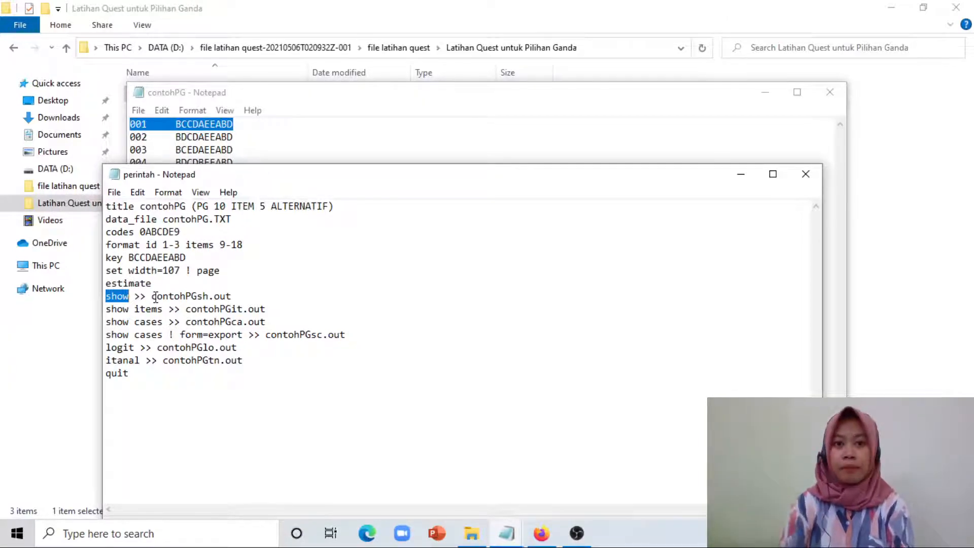
{"action": "left_click", "coordinate": [153, 296]}
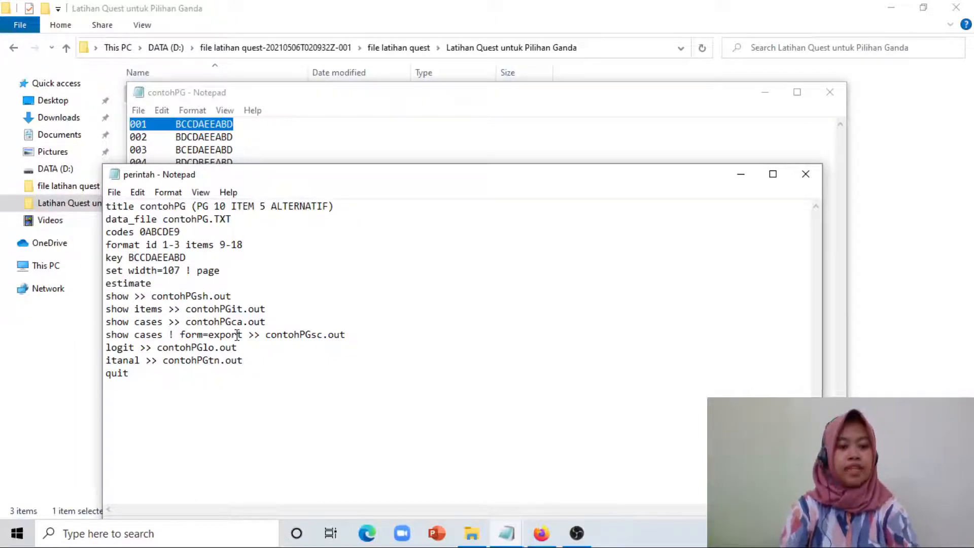
{"action": "key", "text": "shift+Right"}
{"action": "key", "text": "shift+Right"}
{"action": "key", "text": "shift+Right"}
{"action": "key", "text": "shift+Right"}
{"action": "key", "text": "shift+Right"}
{"action": "key", "text": "shift+Right"}
{"action": "key", "text": "shift+Right"}
{"action": "key", "text": "shift+Right"}
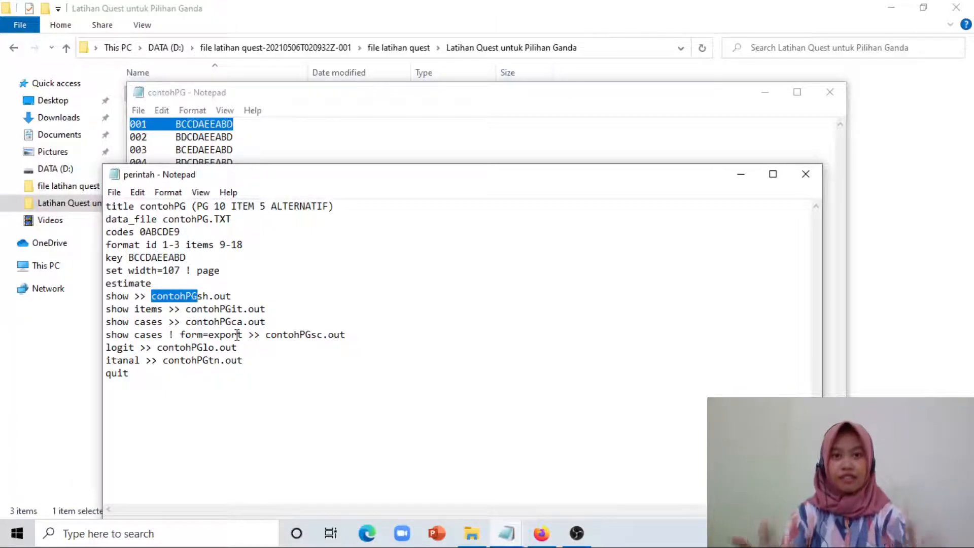
- Trace the output file name contohPGit.out with the cursor and highlight the "show items" command on that line
{"action": "left_click", "coordinate": [238, 335]}
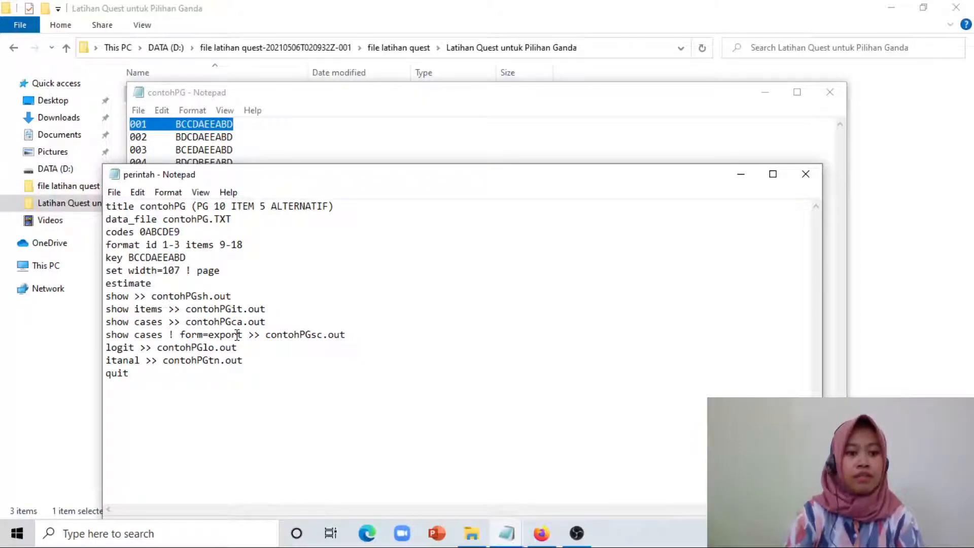
{"action": "key", "text": "Left"}
{"action": "key", "text": "Right"}
{"action": "key", "text": "Right"}
{"action": "key", "text": "Right"}
{"action": "key", "text": "Right"}
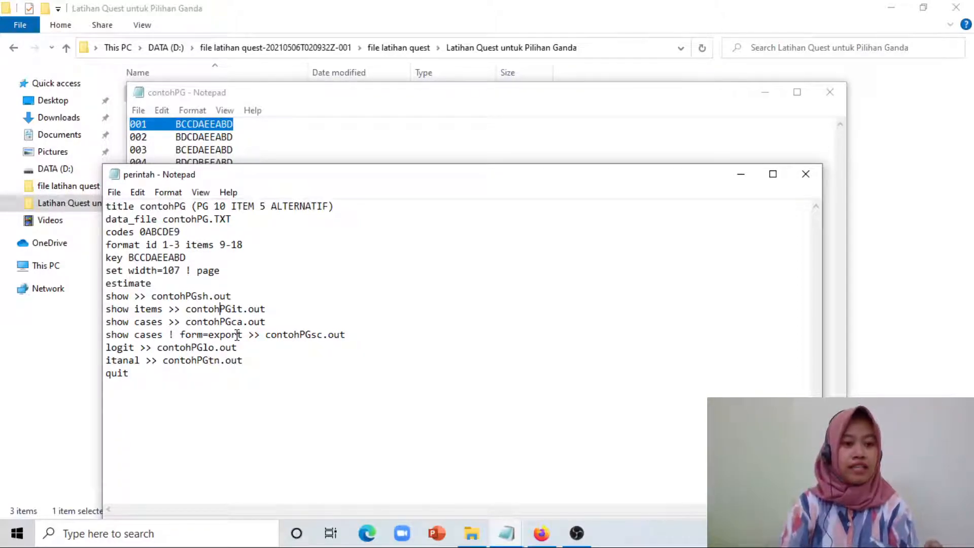
{"action": "left_click", "coordinate": [107, 309]}
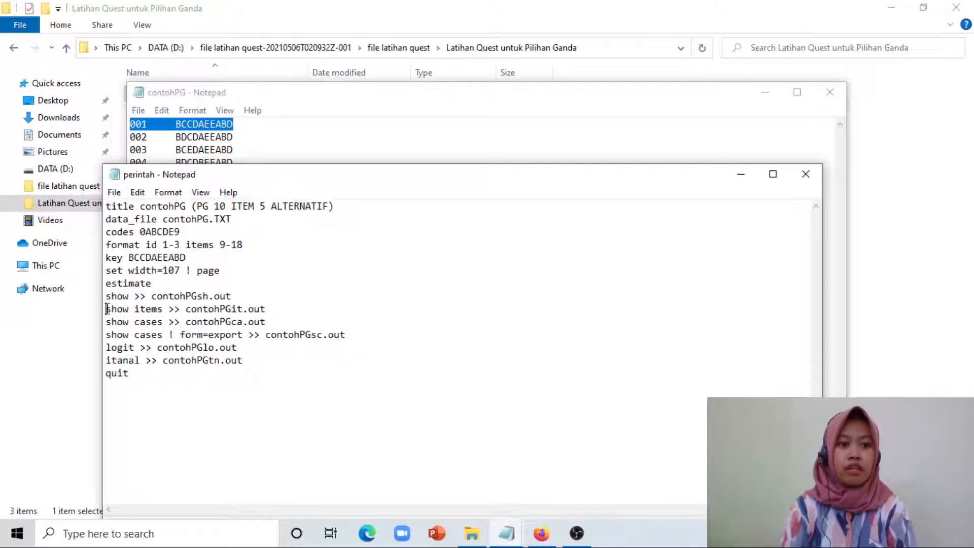
{"action": "left_click_drag", "start_coordinate": [107, 308], "coordinate": [158, 308]}
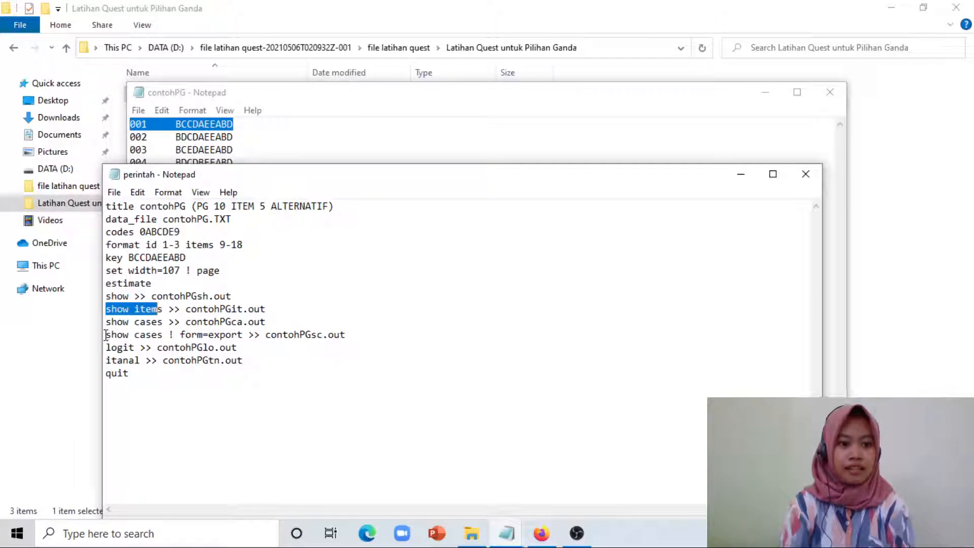
- Highlight the "show cases ! form=export >> contohPGsc.out" line, and go over all commands from title to quit
{"action": "left_click_drag", "start_coordinate": [105, 334], "coordinate": [355, 338]}
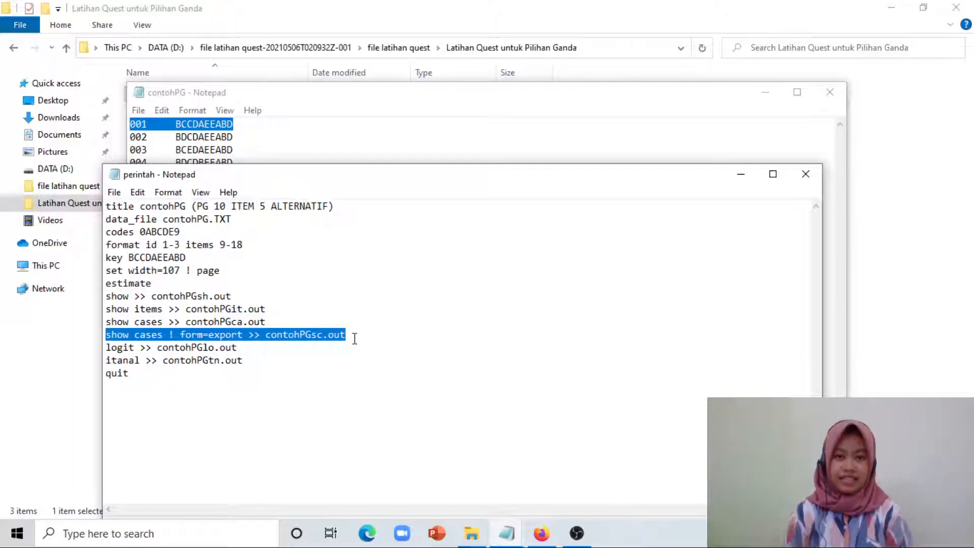
{"action": "left_click", "coordinate": [137, 346]}
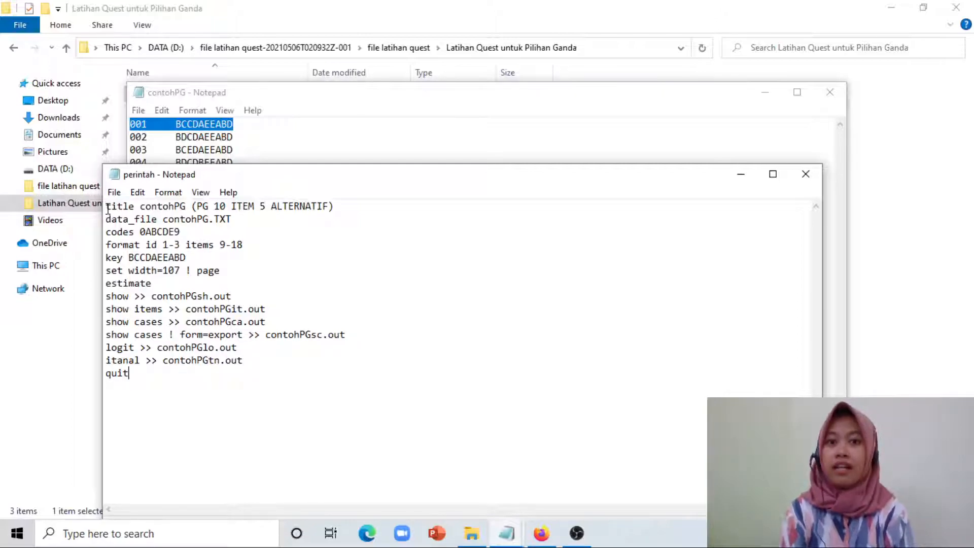
{"action": "left_click_drag", "start_coordinate": [108, 208], "coordinate": [197, 380]}
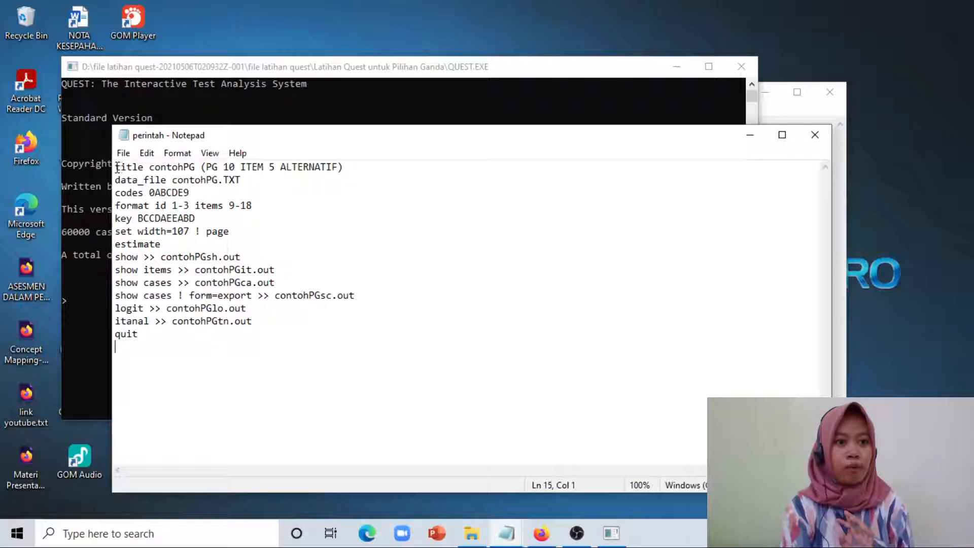
- Copy all the commands in perintah, from the title line through quit
{"action": "left_click_drag", "start_coordinate": [117, 168], "coordinate": [156, 335]}
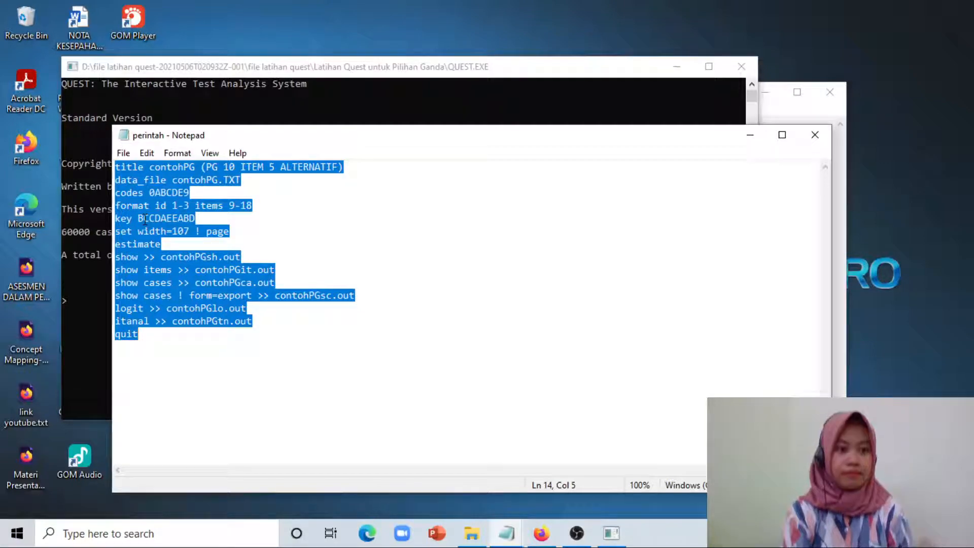
{"action": "double_click", "coordinate": [145, 219]}
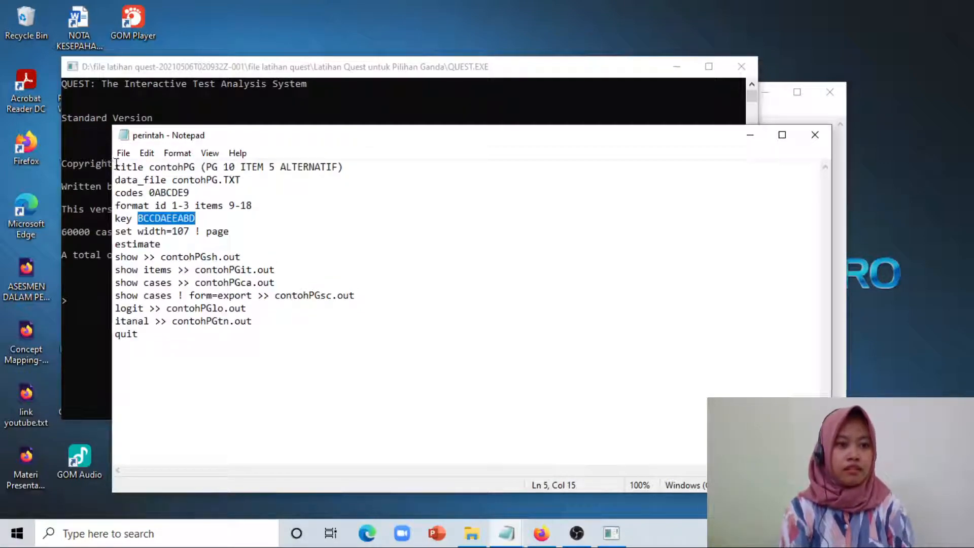
{"action": "key", "text": "ctrl+a"}
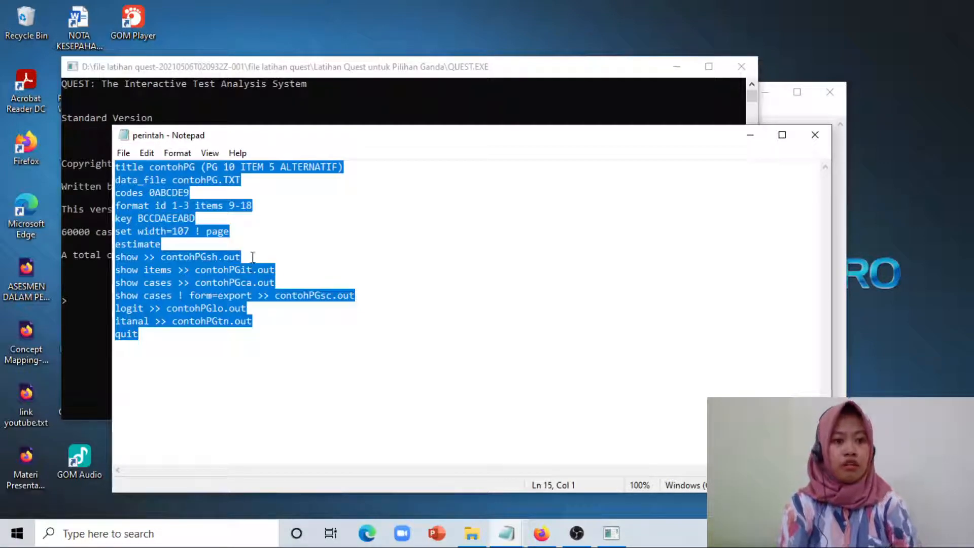
{"action": "right_click", "coordinate": [151, 222]}
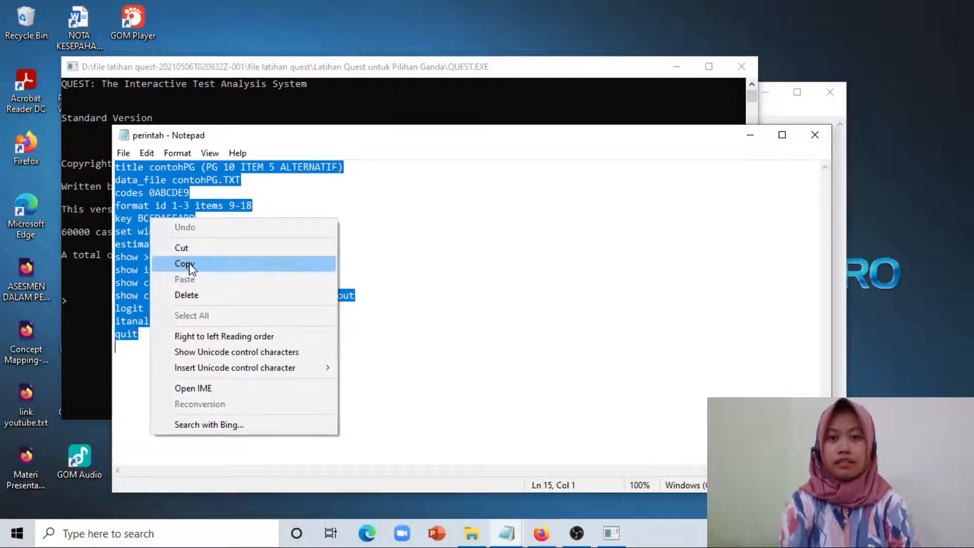
{"action": "left_click", "coordinate": [192, 263]}
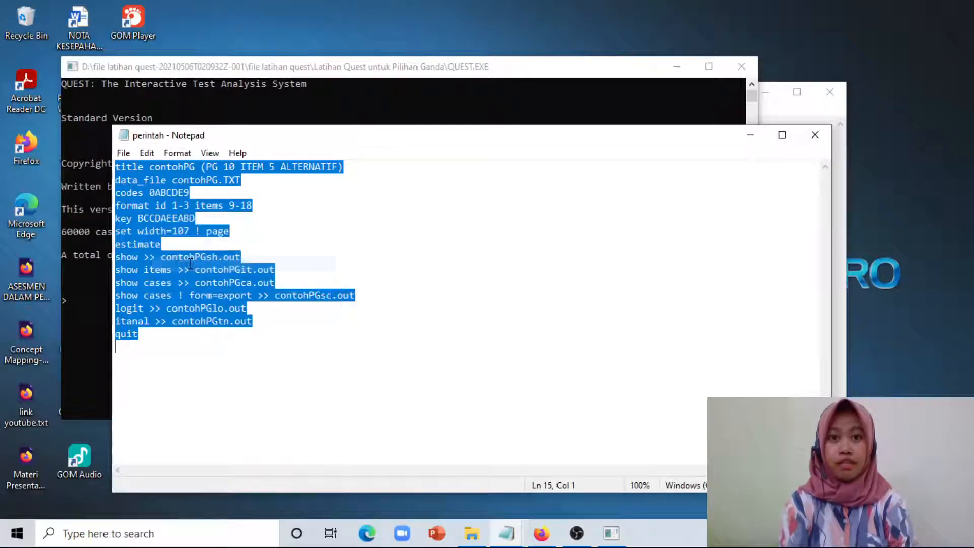
- Bring the open QUEST console forward, and launch QUEST again from the Latihan Quest untuk Pilihan Ganda folder
{"action": "left_click", "coordinate": [286, 93]}
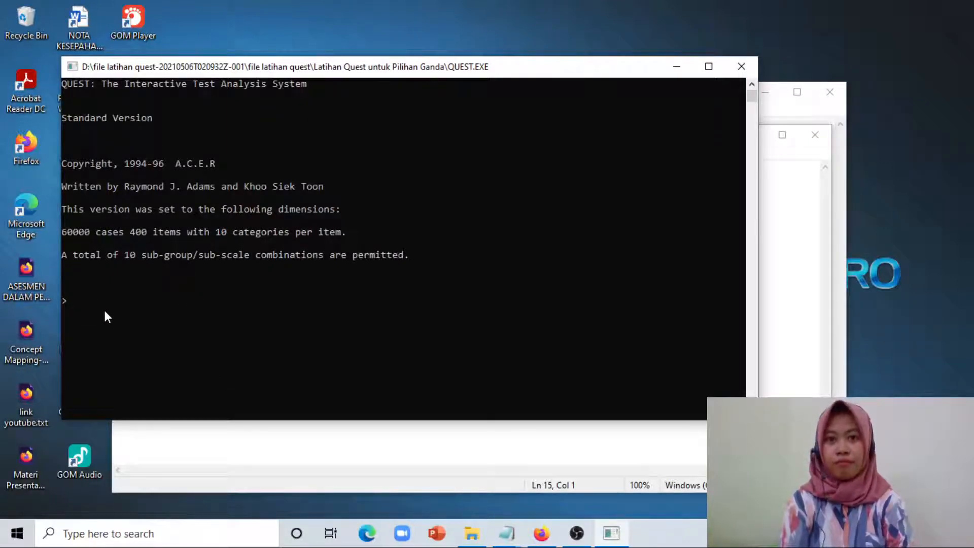
{"action": "left_click_drag", "start_coordinate": [310, 68], "coordinate": [356, 53]}
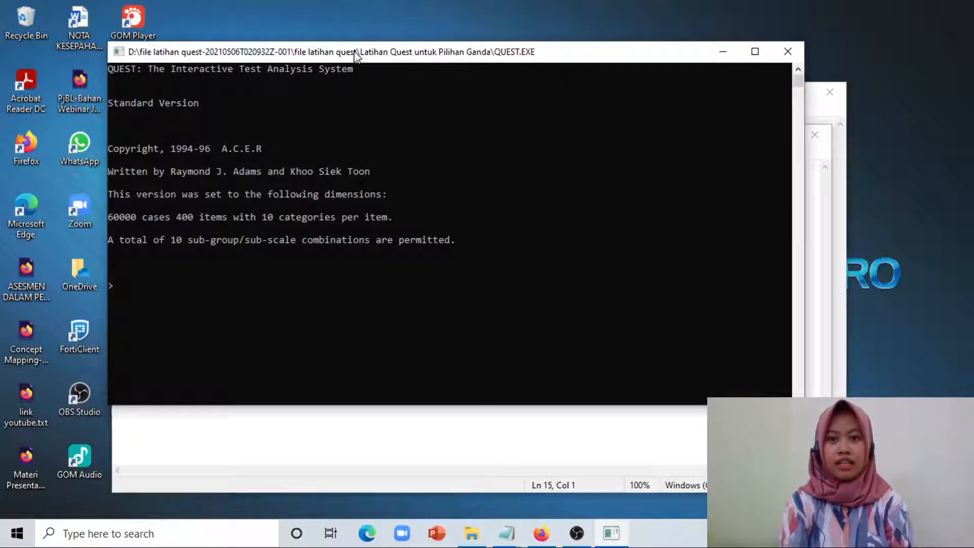
{"action": "left_click", "coordinate": [472, 536]}
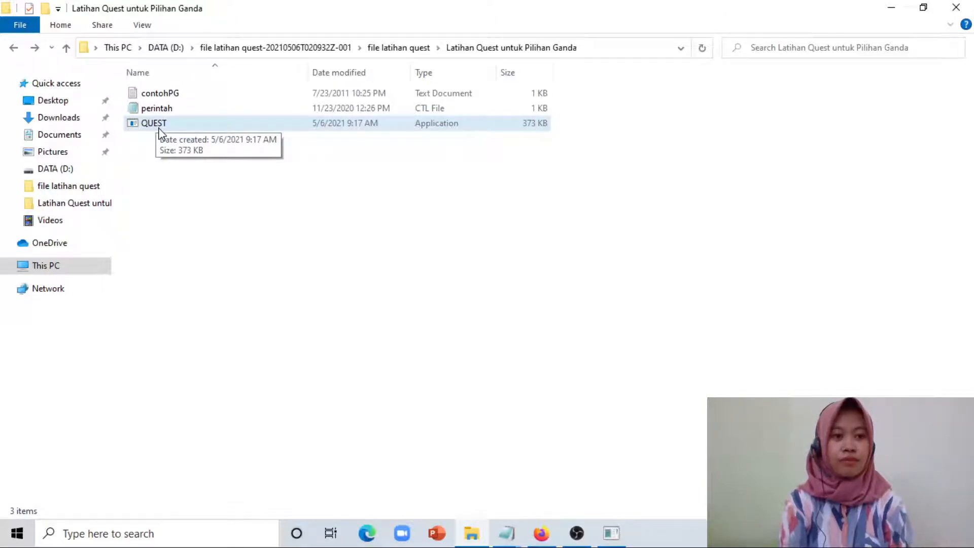
{"action": "left_click", "coordinate": [146, 126]}
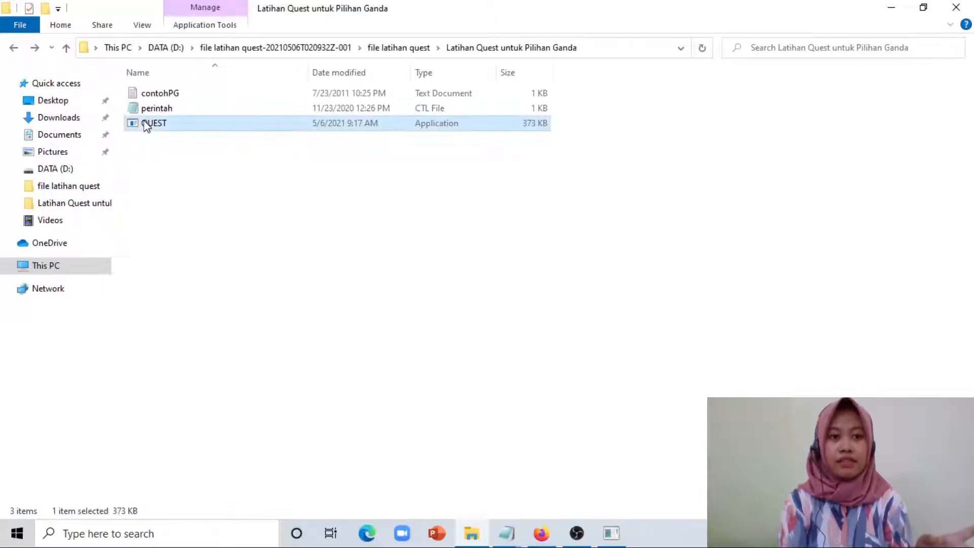
{"action": "double_click", "coordinate": [146, 126]}
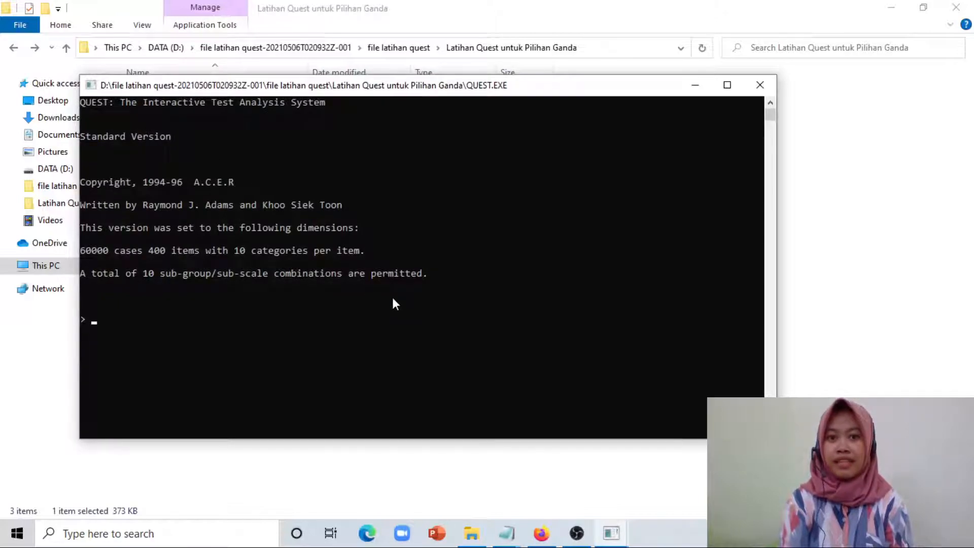
- Run the copied commands in the QUEST console, and go through the generated contohPG output files in the folder
{"action": "right_click", "coordinate": [157, 316]}
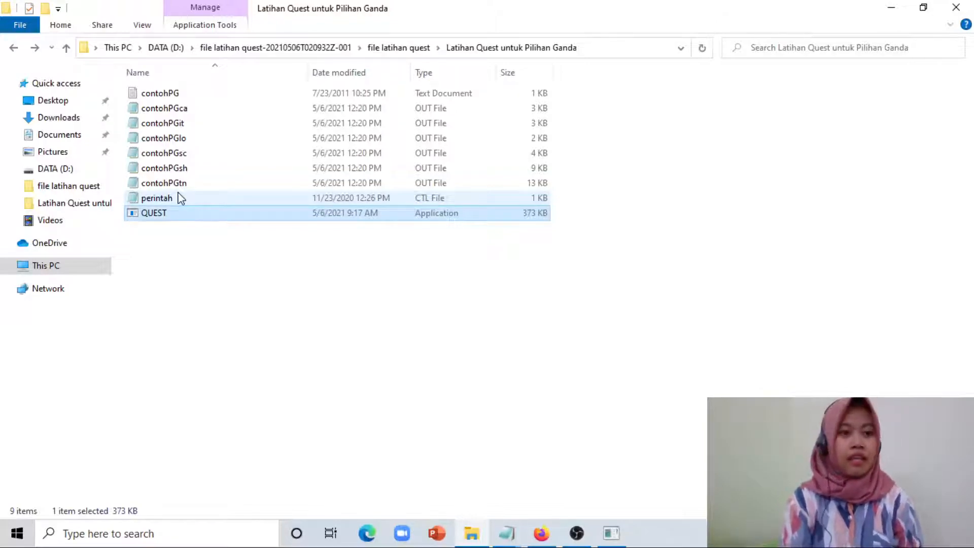
{"action": "left_click", "coordinate": [178, 114]}
{"action": "key", "text": "Down"}
{"action": "key", "text": "Down"}
{"action": "key", "text": "Down"}
{"action": "key", "text": "Down"}
{"action": "key", "text": "Down"}
{"action": "key", "text": "Down"}
{"action": "key", "text": "Down"}
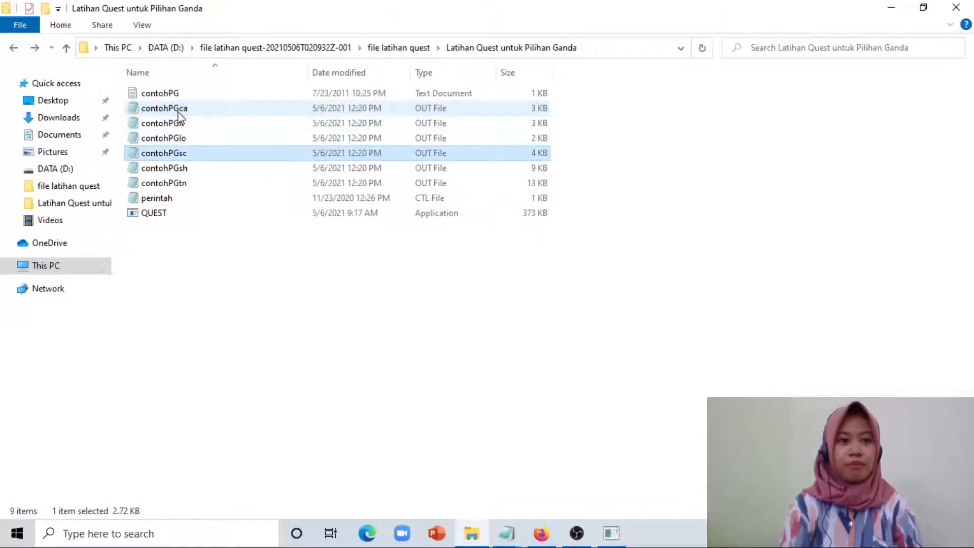
{"action": "key", "text": "Up"}
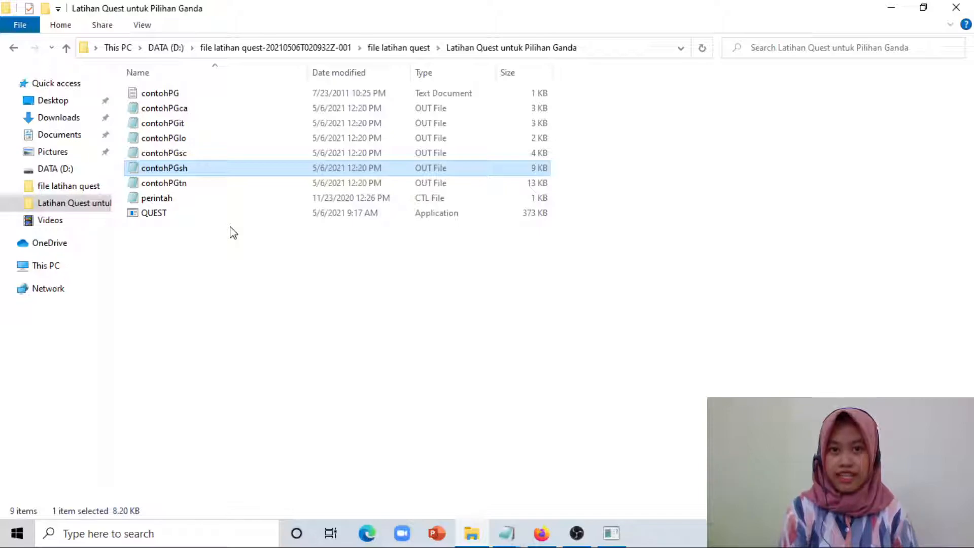
- Open the contohPGsh output file in a maximized window and highlight its title line "contohPG (PG 10 ITEM 5 ALTERNATIF)"
{"action": "double_click", "coordinate": [174, 170]}
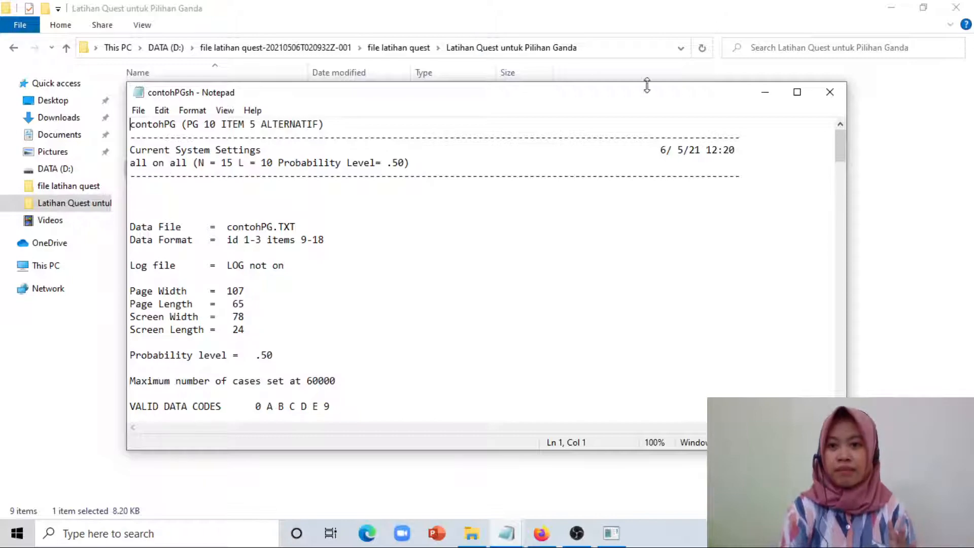
{"action": "left_click", "coordinate": [803, 94]}
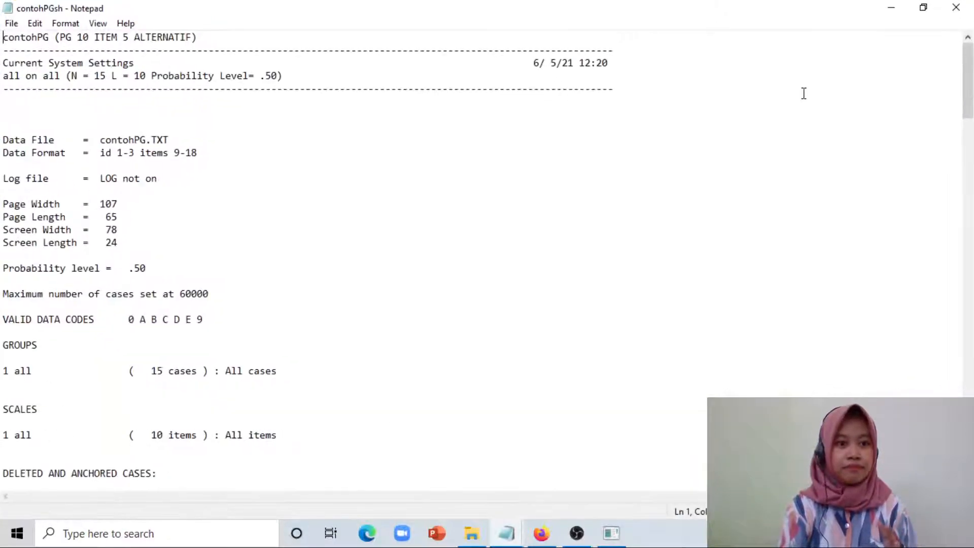
{"action": "key", "text": "shift+End"}
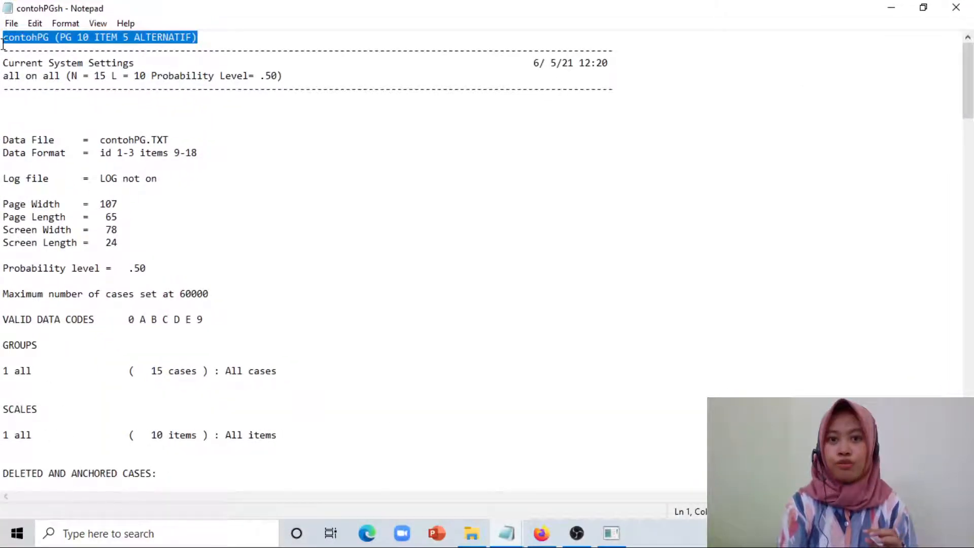
{"action": "left_click", "coordinate": [4, 38]}
{"action": "left_click_drag", "start_coordinate": [3, 38], "coordinate": [196, 40]}
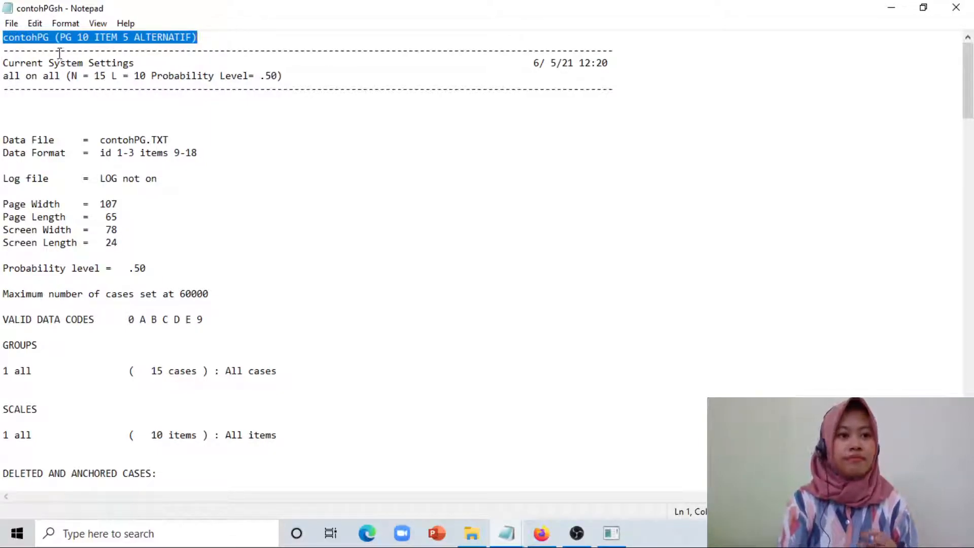
- Highlight the L entry in the system settings line, followed by the data file name and the data format entry
{"action": "left_click", "coordinate": [96, 73]}
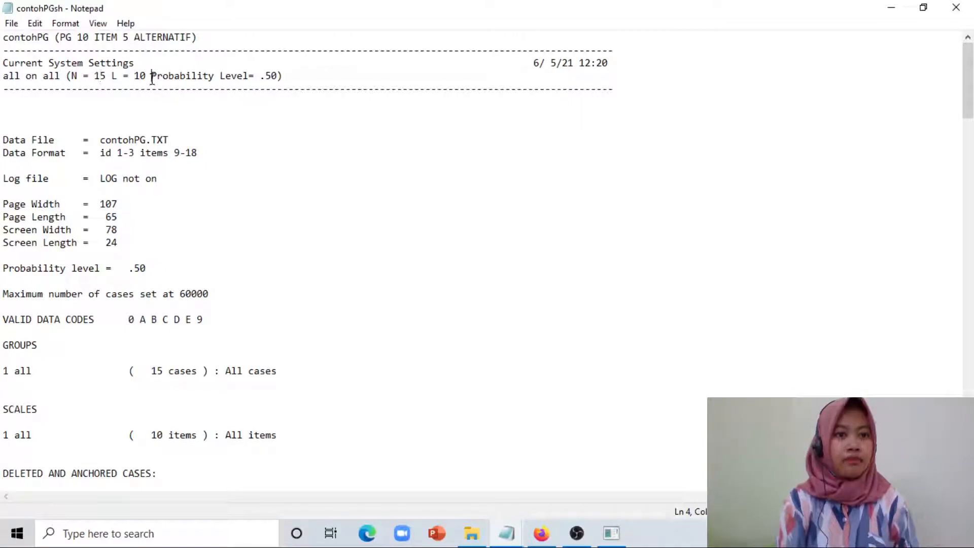
{"action": "left_click_drag", "start_coordinate": [114, 77], "coordinate": [147, 76]}
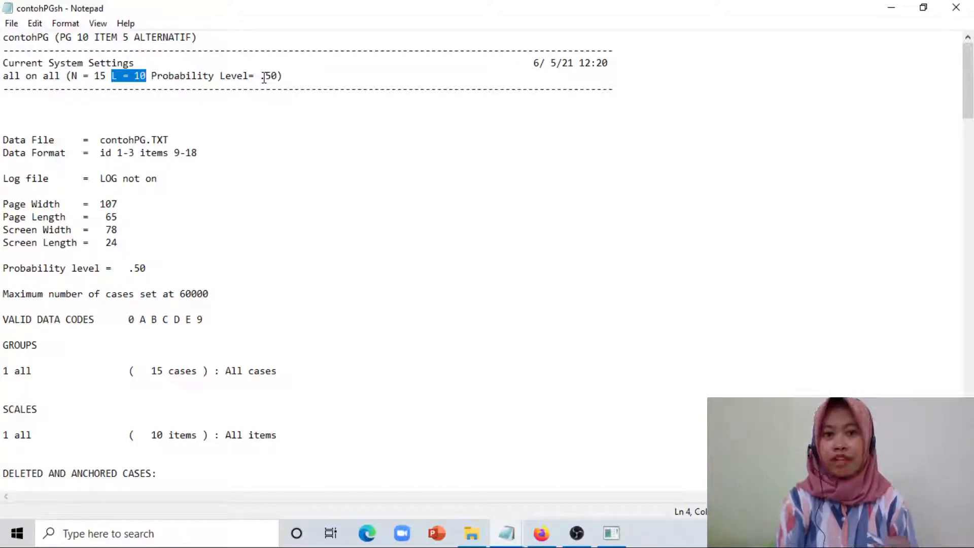
{"action": "left_click_drag", "start_coordinate": [100, 140], "coordinate": [169, 139]}
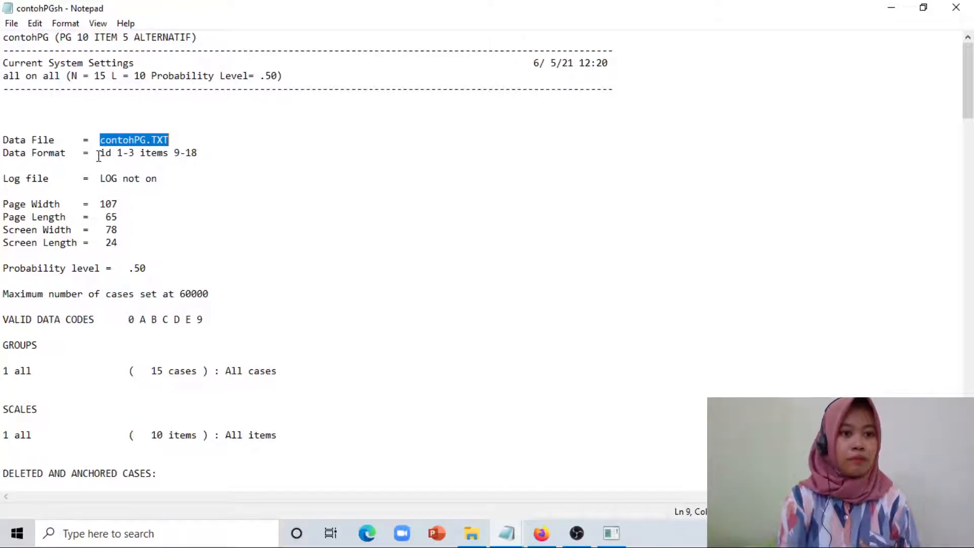
{"action": "left_click_drag", "start_coordinate": [103, 154], "coordinate": [218, 154]}
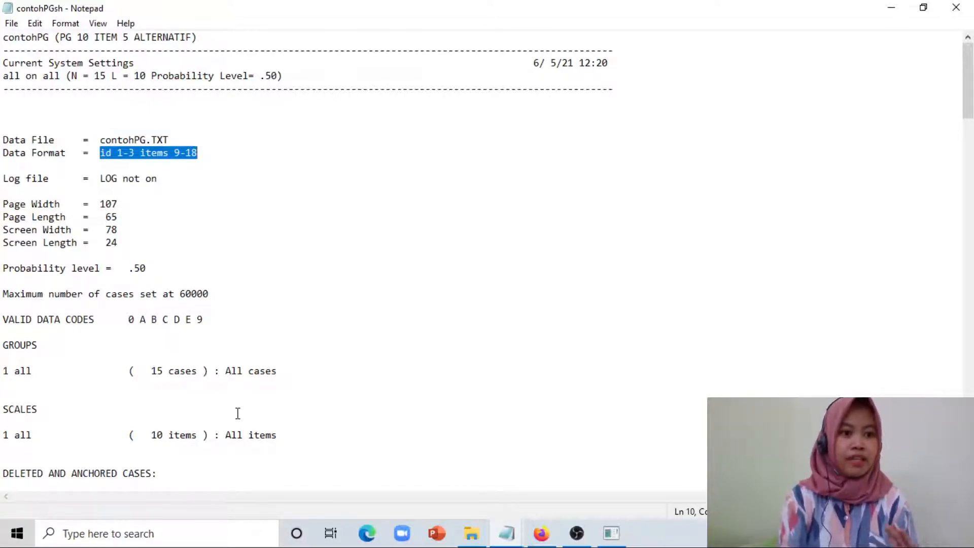
- Highlight the "DELETED AND ANCHORED CASES" section of the system settings
{"action": "left_click_drag", "start_coordinate": [973, 108], "coordinate": [971, 153]}
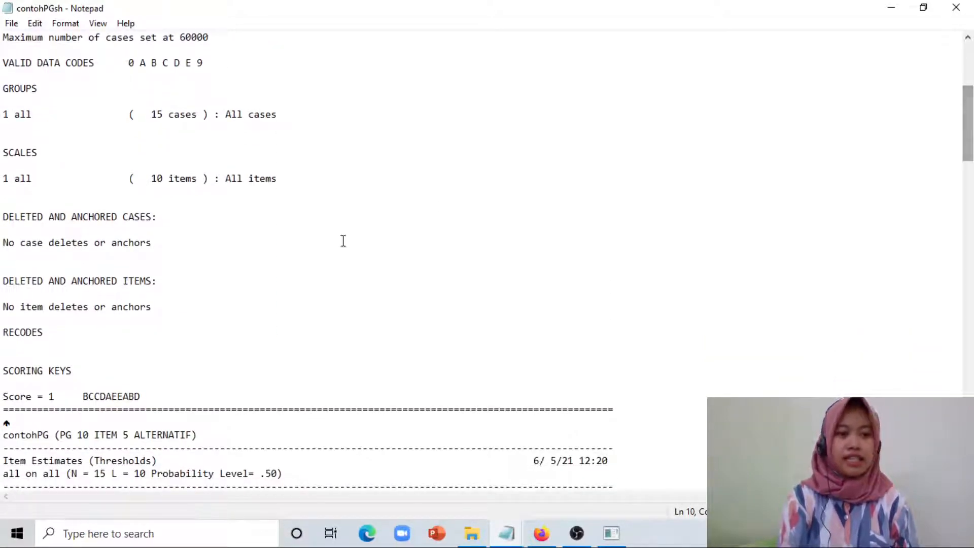
{"action": "left_click", "coordinate": [3, 216]}
{"action": "left_click_drag", "start_coordinate": [3, 217], "coordinate": [162, 252]}
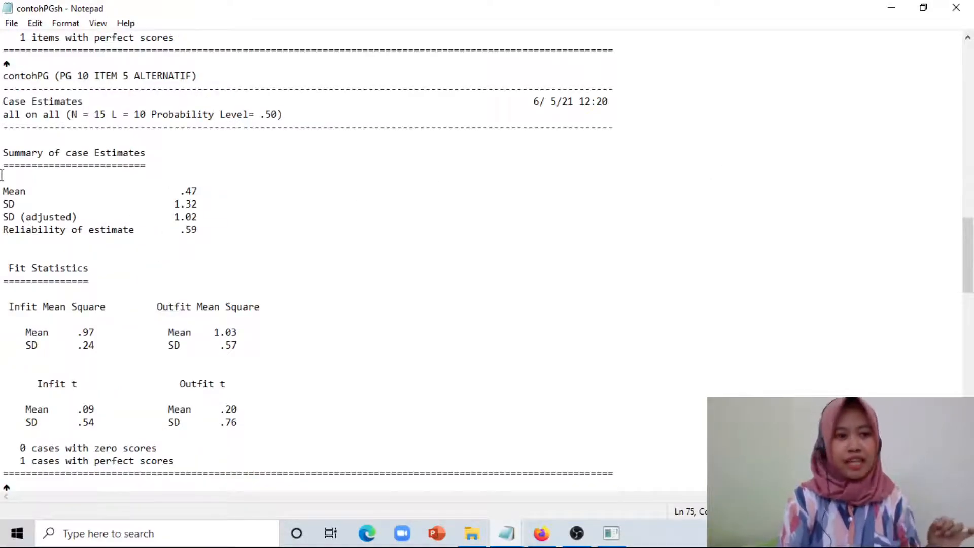
- Under Case Estimates, highlight the reliability of estimate line and the means of the infit and outfit mean squares
{"action": "left_click_drag", "start_coordinate": [3, 230], "coordinate": [205, 234]}
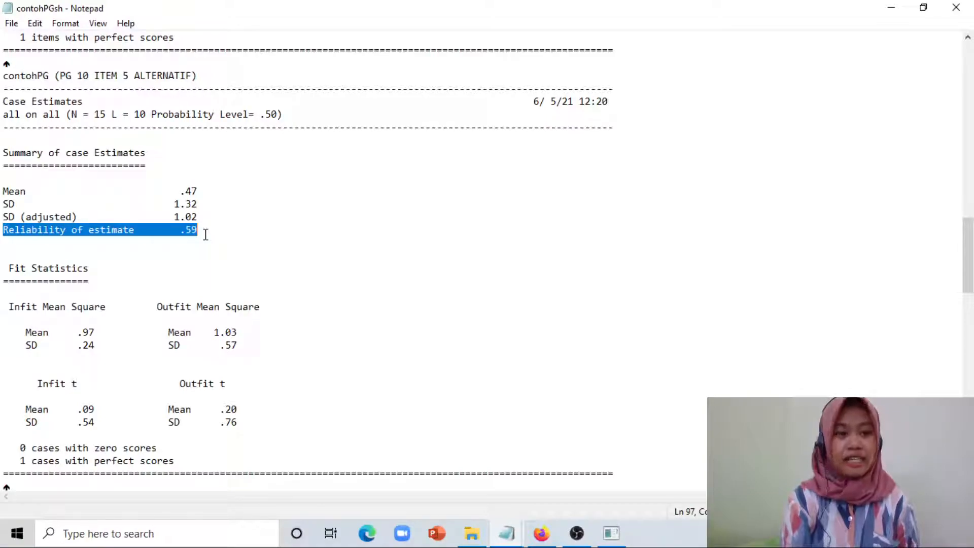
{"action": "left_click", "coordinate": [206, 234]}
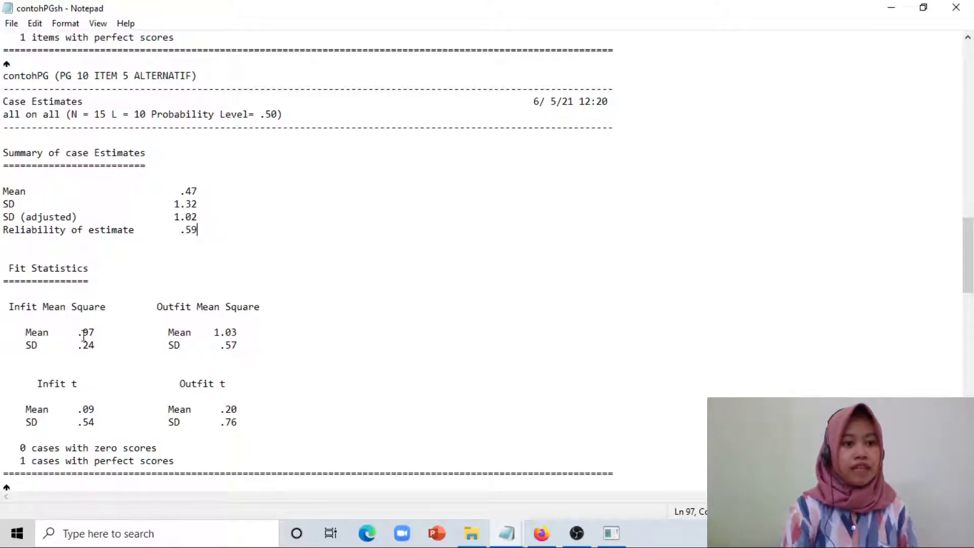
{"action": "left_click_drag", "start_coordinate": [78, 332], "coordinate": [100, 332]}
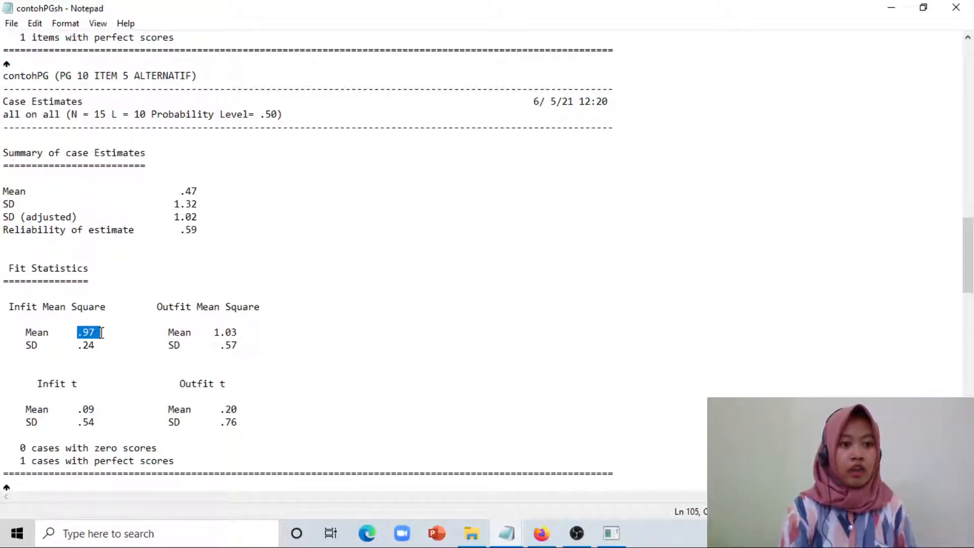
{"action": "left_click_drag", "start_coordinate": [236, 333], "coordinate": [214, 333]}
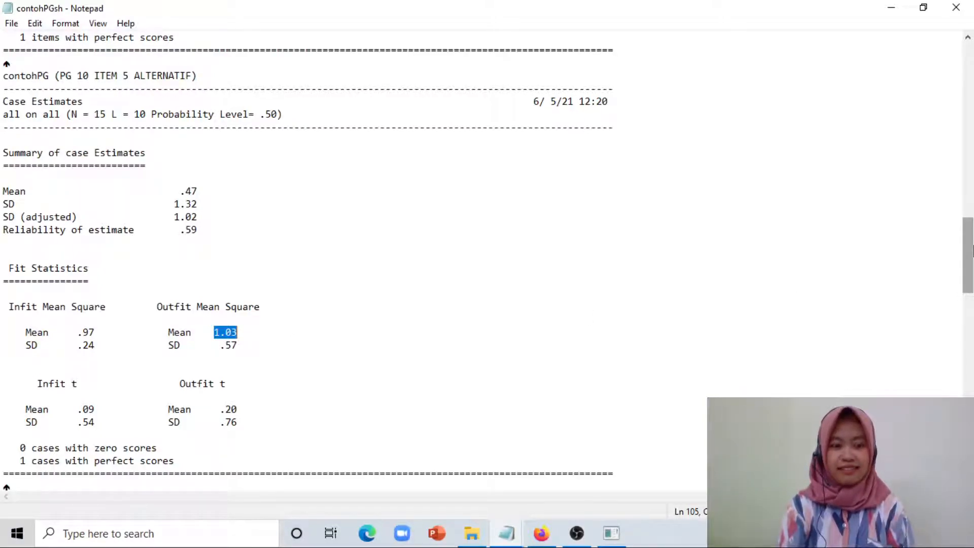
- In the Item Estimates (Thresholds) map, highlight item 3 and item 9 to compare their difficulty positions
{"action": "left_click_drag", "start_coordinate": [972, 249], "coordinate": [972, 332]}
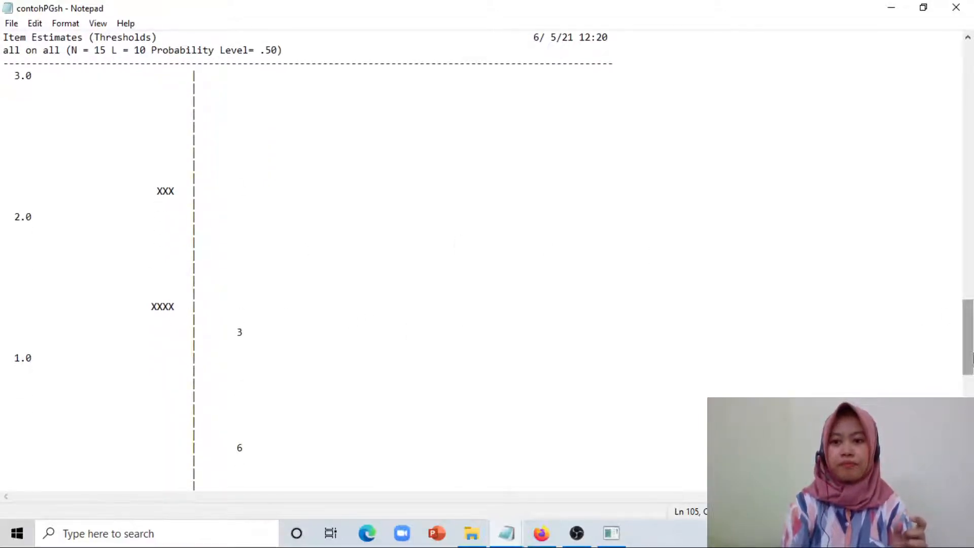
{"action": "left_click_drag", "start_coordinate": [972, 361], "coordinate": [972, 379]}
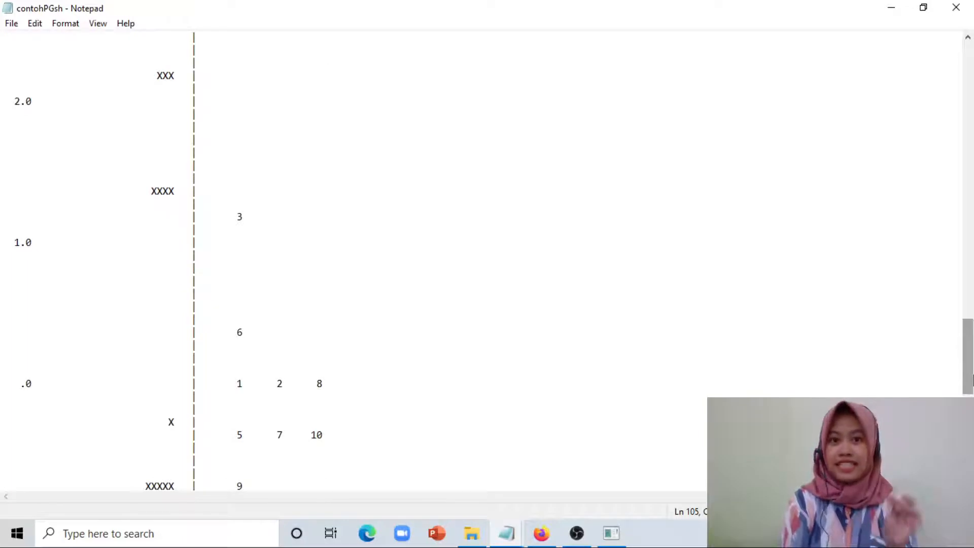
{"action": "left_click", "coordinate": [237, 217]}
{"action": "left_click_drag", "start_coordinate": [237, 216], "coordinate": [254, 220]}
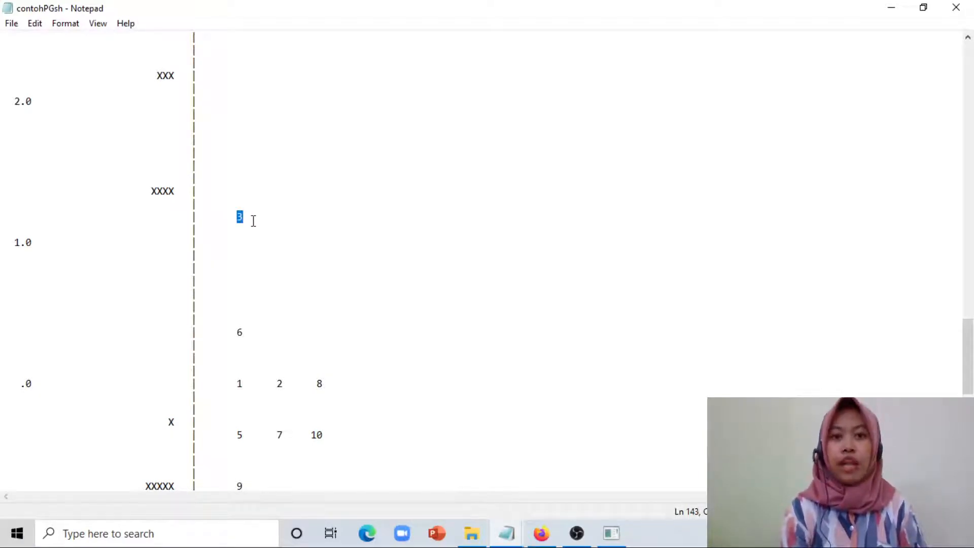
{"action": "left_click_drag", "start_coordinate": [972, 322], "coordinate": [972, 374]}
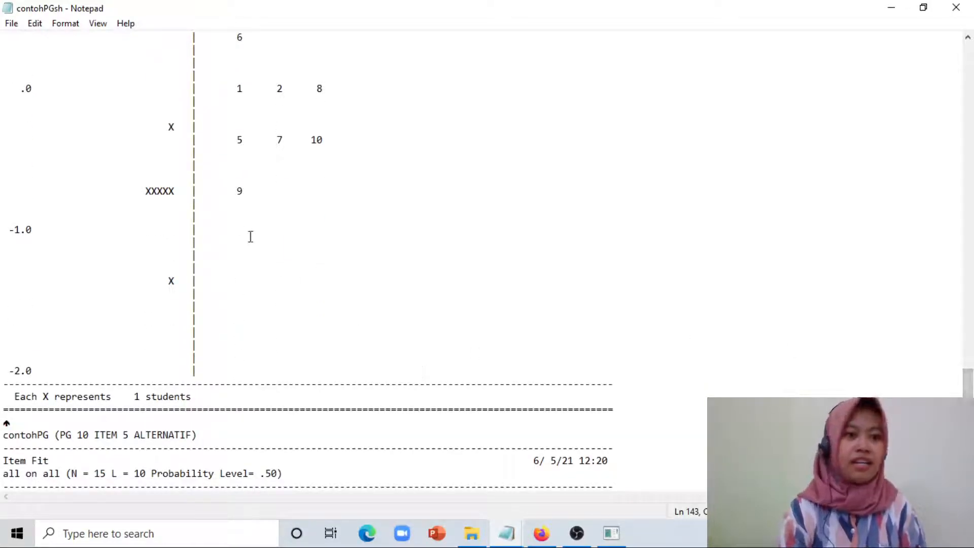
{"action": "left_click", "coordinate": [236, 190]}
{"action": "left_click_drag", "start_coordinate": [236, 190], "coordinate": [249, 193]}
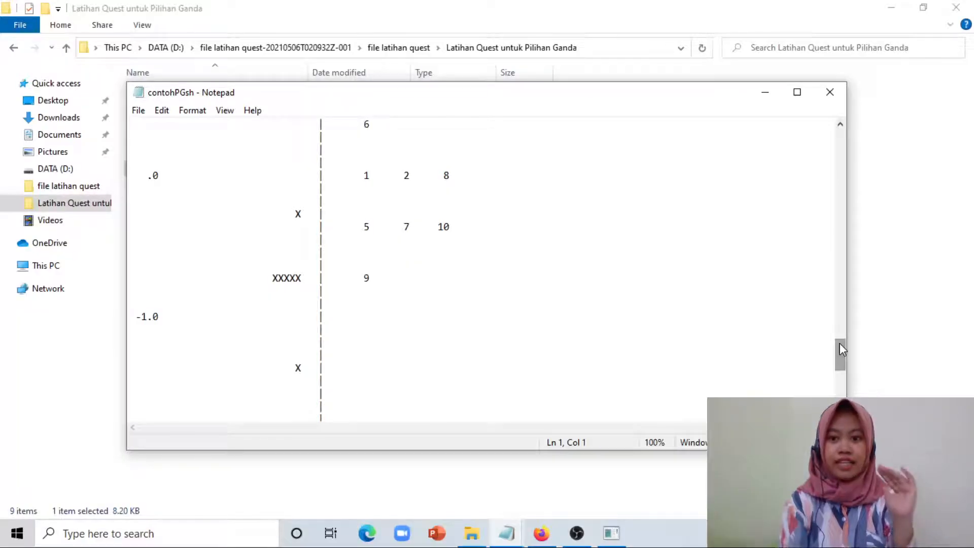
- In the Item Fit map, highlight item 5's asterisk and the rows from item 3 through item 10, then clear the selection
{"action": "left_click_drag", "start_coordinate": [839, 342], "coordinate": [849, 384]}
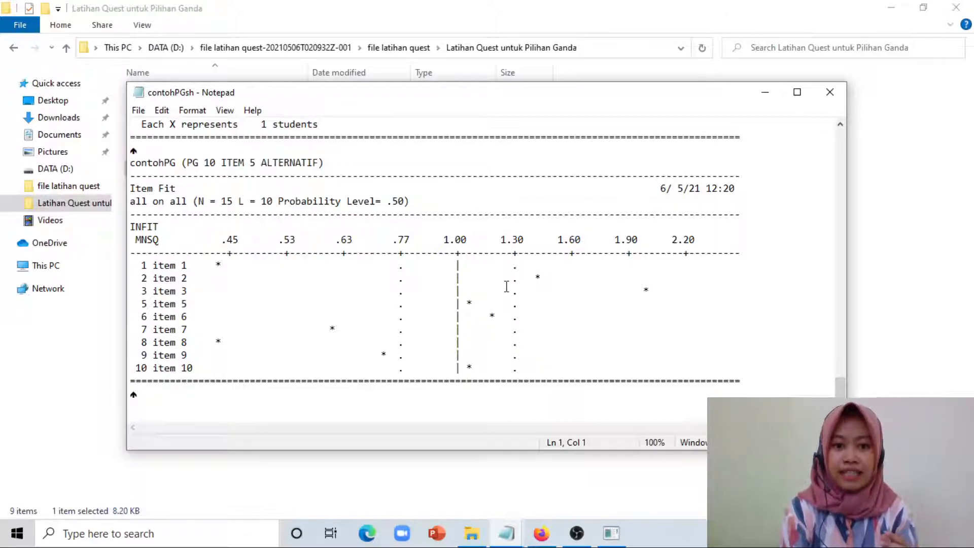
{"action": "left_click_drag", "start_coordinate": [465, 304], "coordinate": [473, 304]}
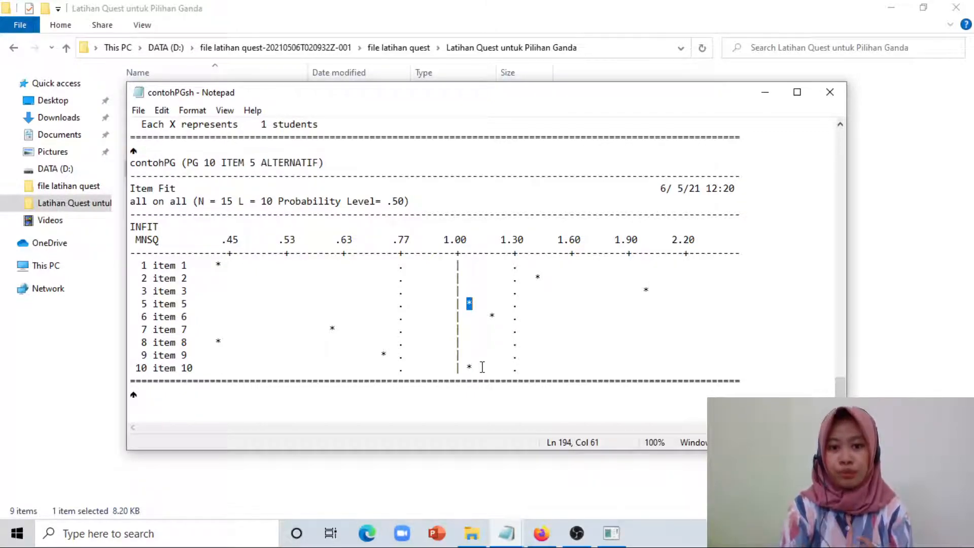
{"action": "left_click_drag", "start_coordinate": [466, 292], "coordinate": [489, 366]}
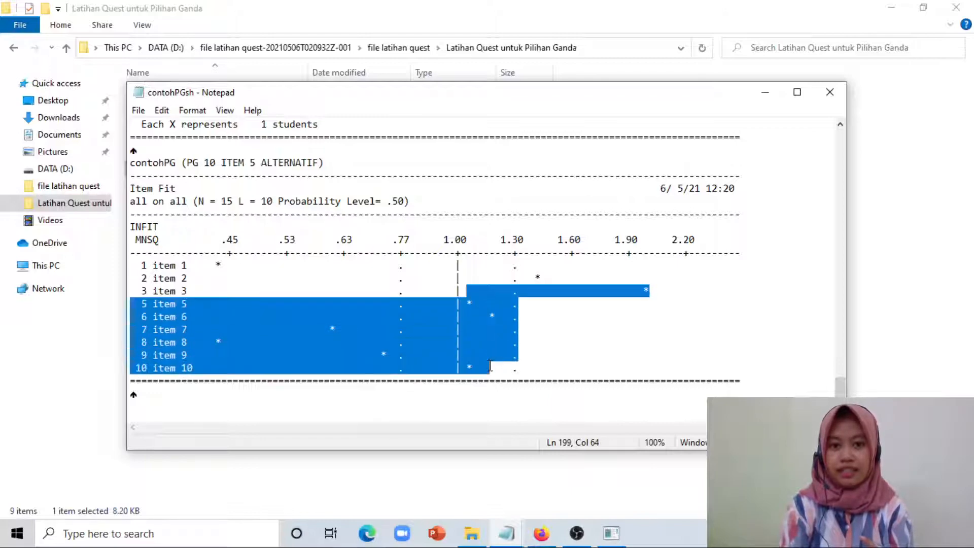
{"action": "left_click", "coordinate": [489, 366]}
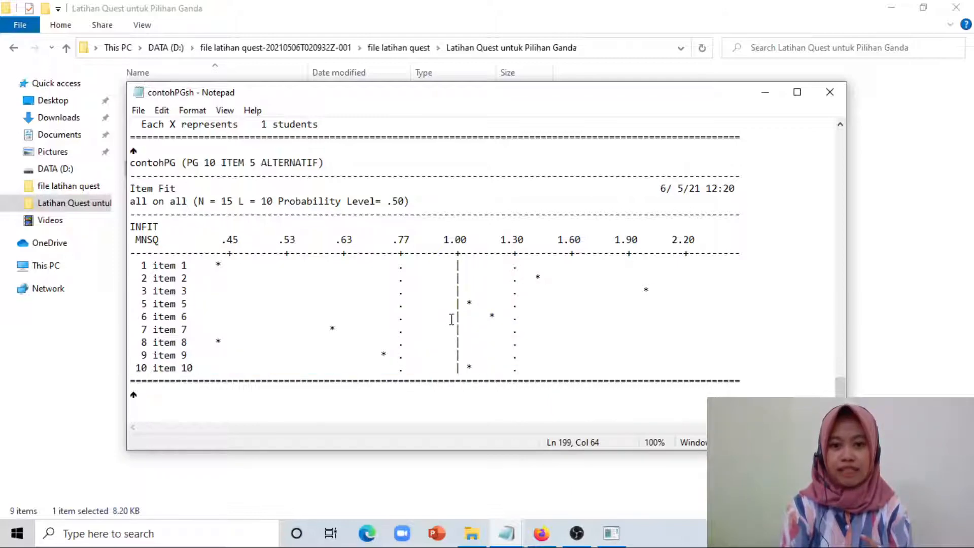